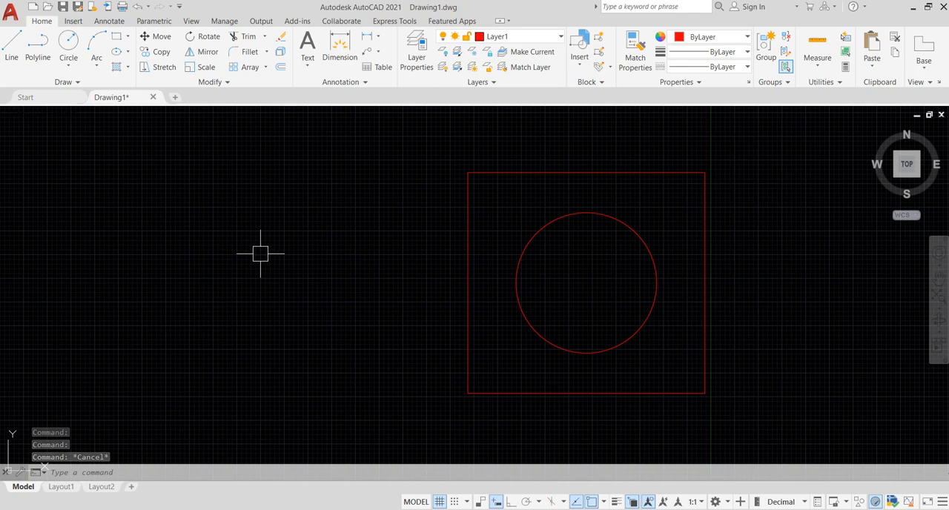
Step: Draw a rectangle about 18 by 14 units beside the square containing the circle
text(rec)
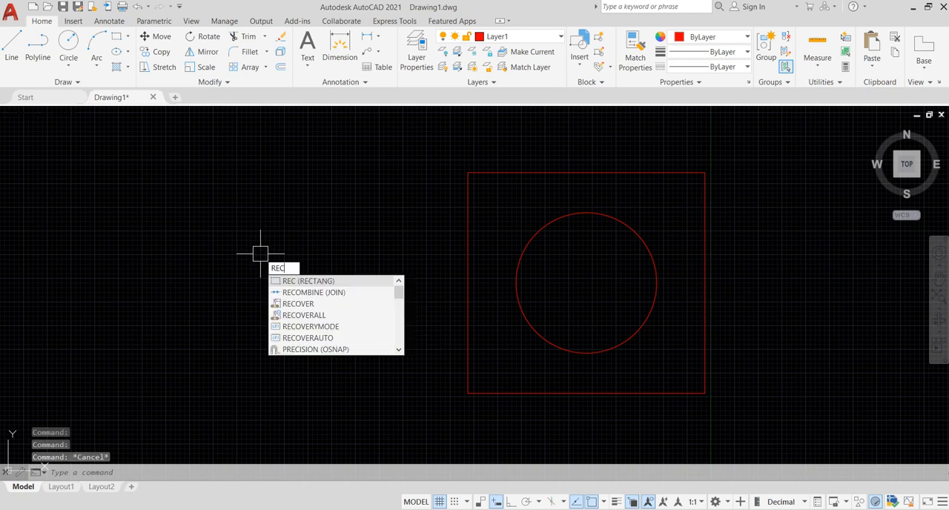
key(Return)
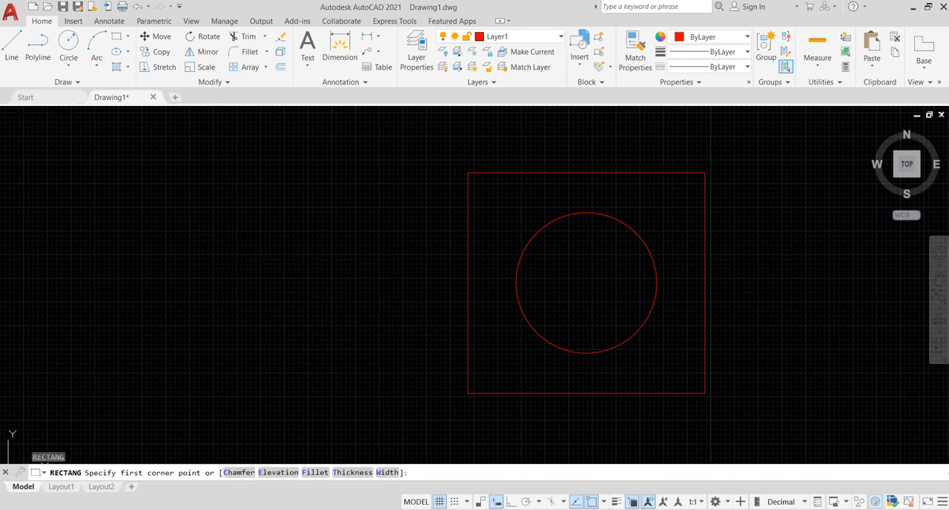
click(198, 236)
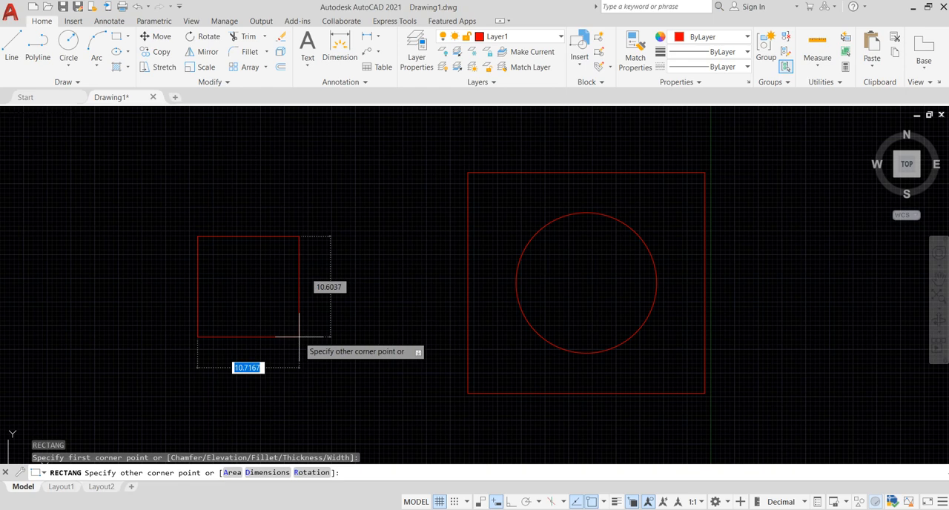
click(367, 369)
mouse_move(340, 171)
middle_down()
mouse_move(377, 205)
mouse_move(376, 223)
middle_up()
click(377, 225)
key(Escape)
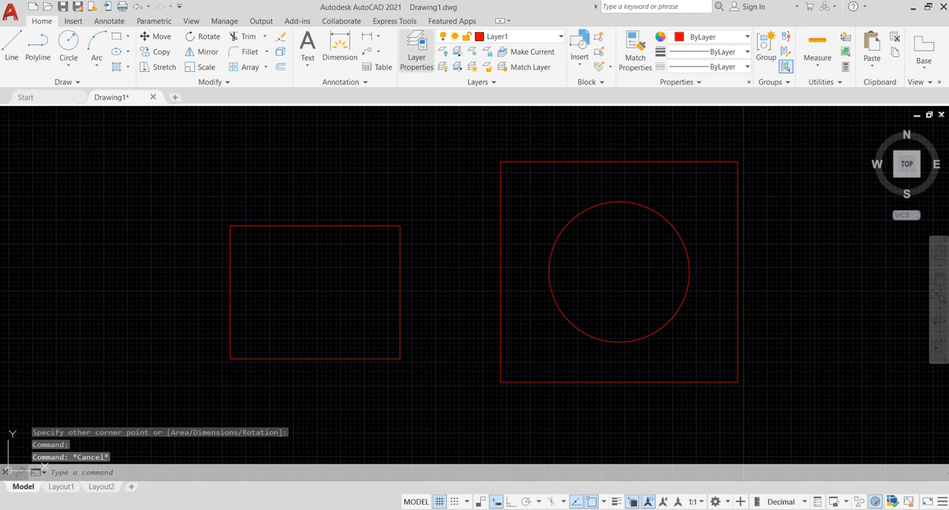
Step: Review the layer properties, then assign the small rectangle to Layer2 and turn on lineweight display
click(417, 52)
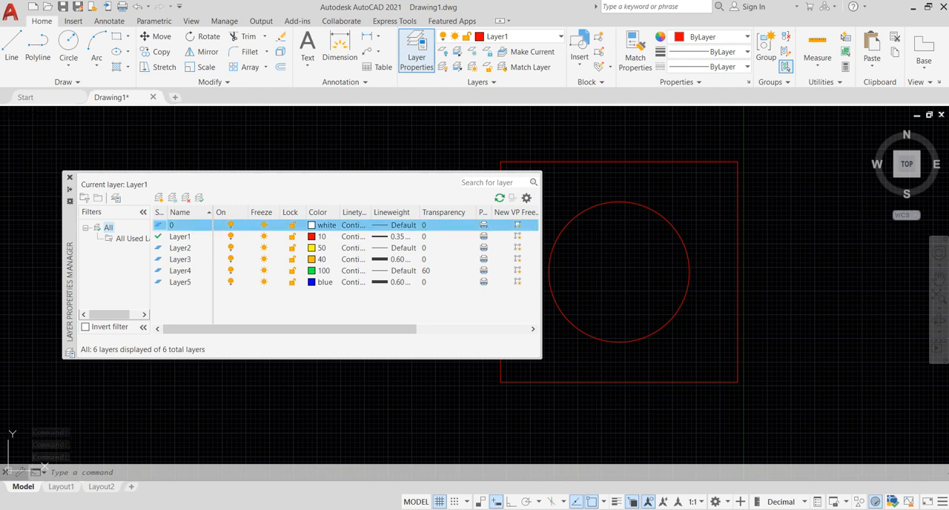
click(69, 178)
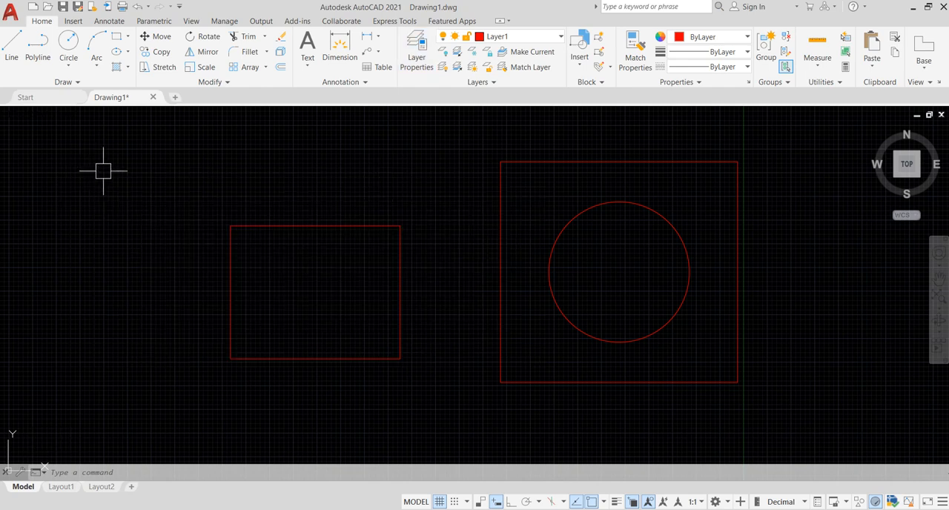
click(301, 215)
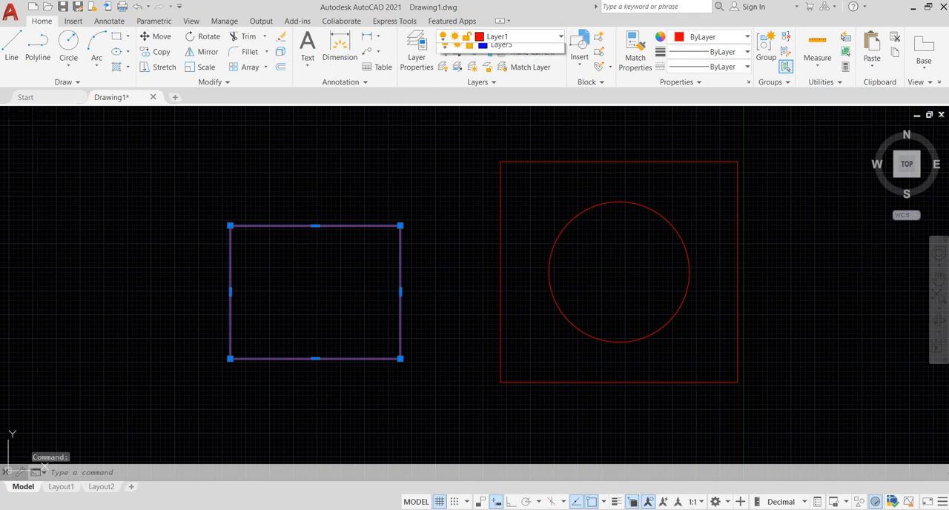
key(Escape)
key(Escape)
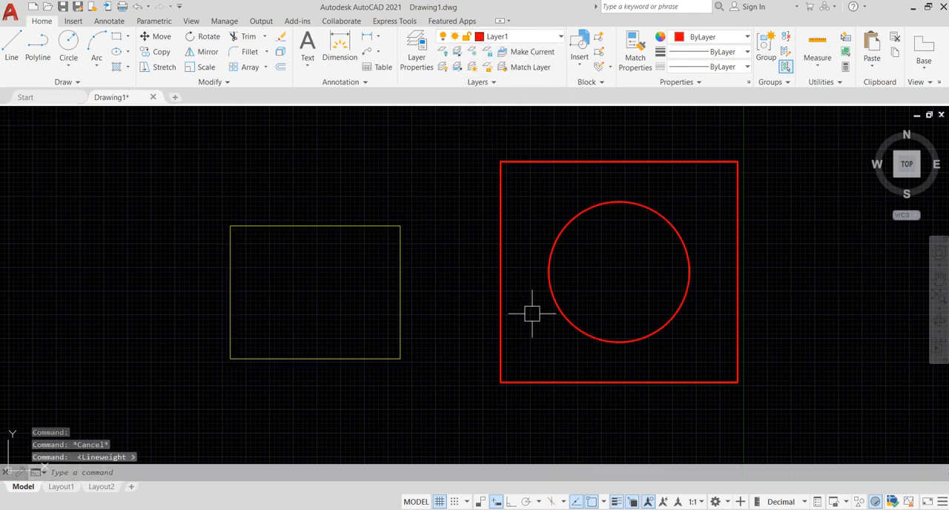
Step: Make Layer3 the current layer and move the yellow rectangle to Layer3
click(519, 37)
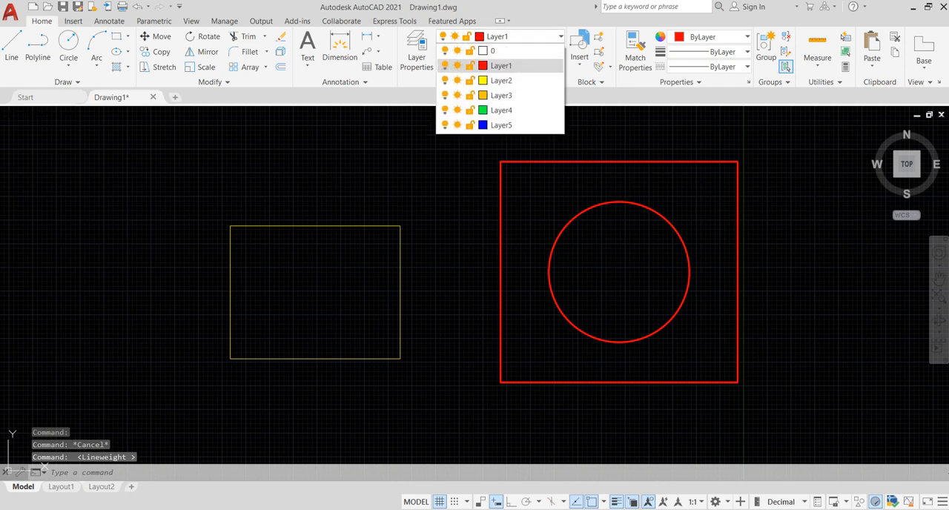
click(502, 95)
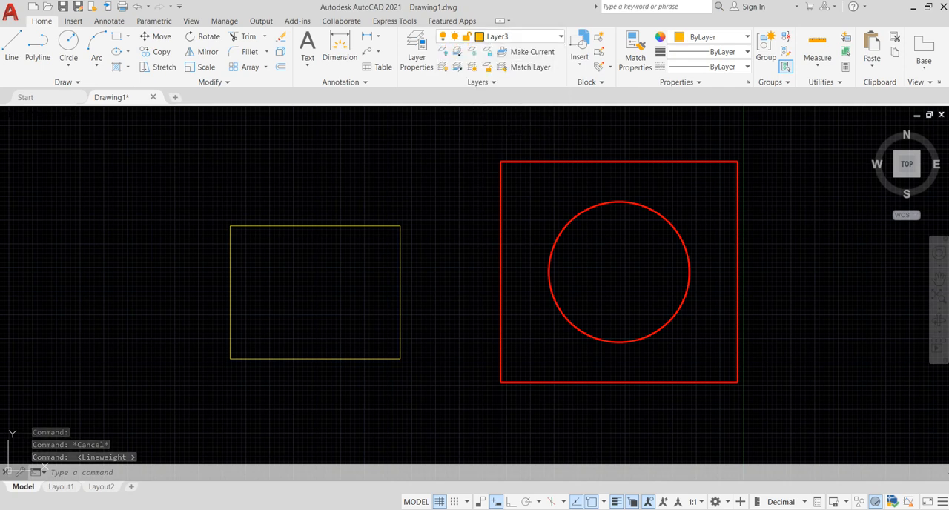
click(439, 281)
click(354, 201)
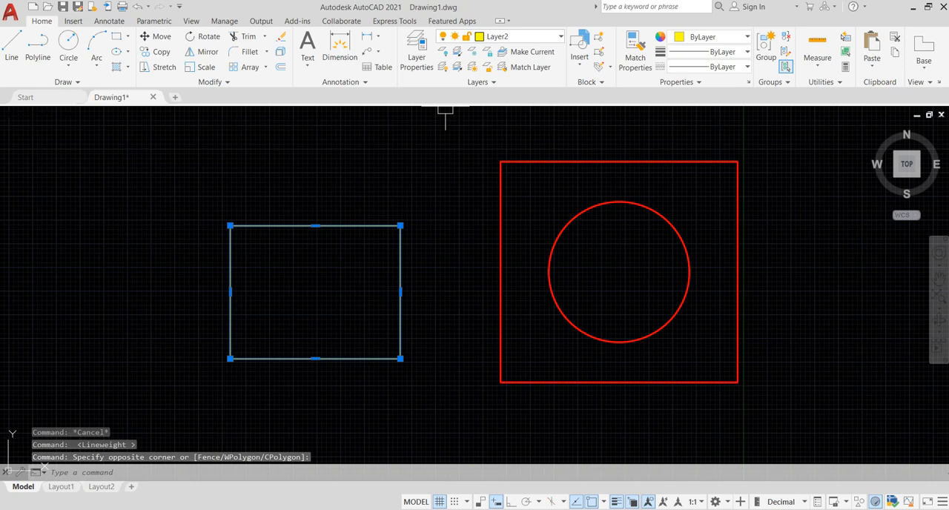
click(520, 36)
click(501, 95)
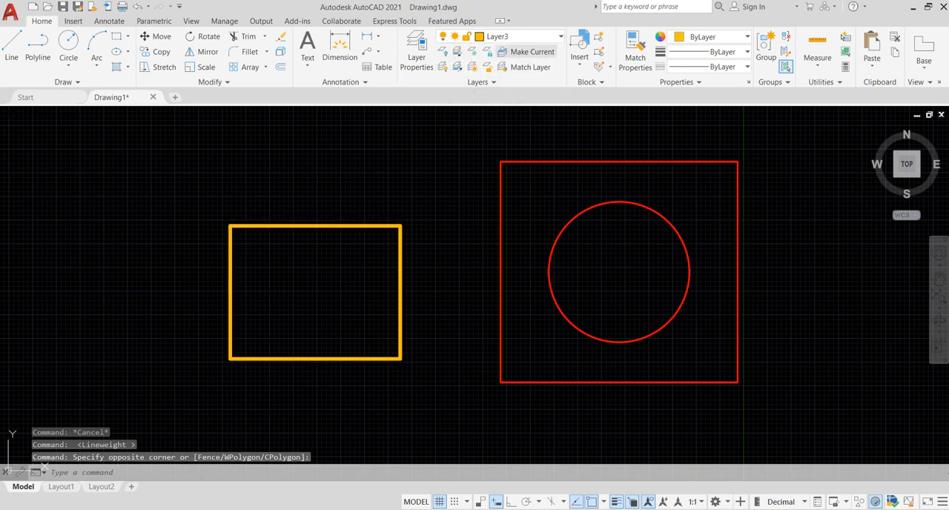
Step: Change the small rectangle's layer to Layer4 and clear the selection
click(519, 37)
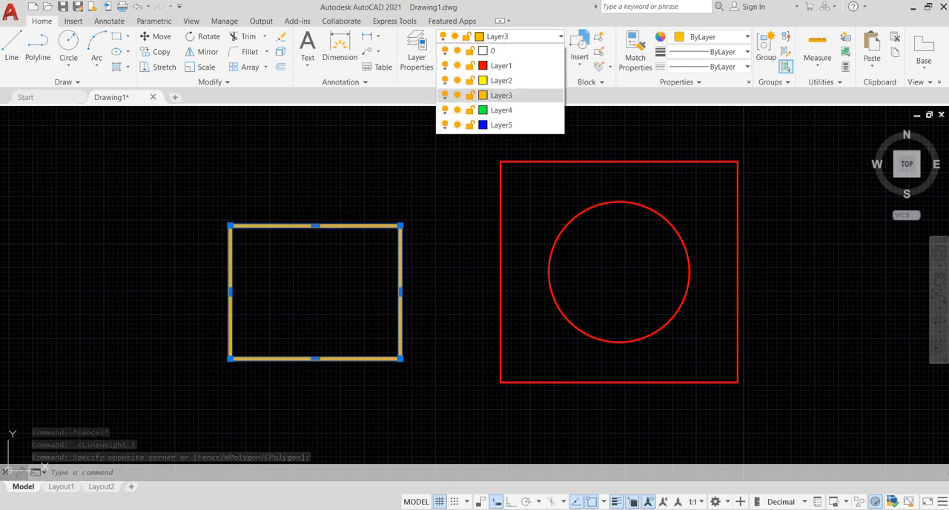
click(502, 110)
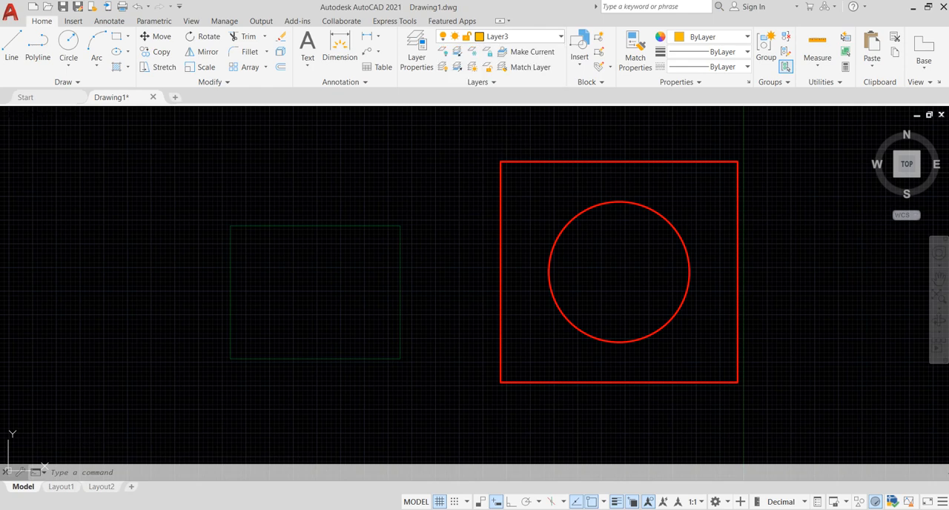
click(453, 165)
key(Escape)
middle_drag(445, 191, 384, 190)
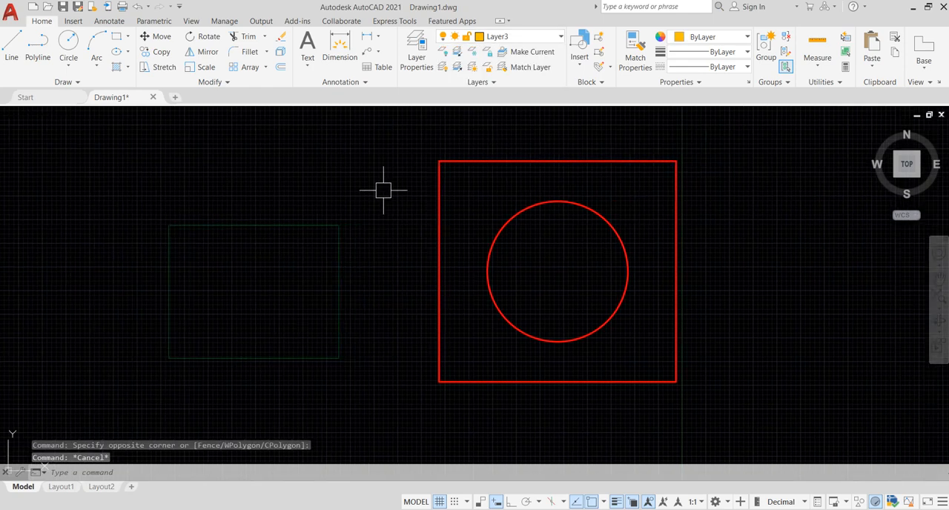
Step: Change the layer of the square-and-circle block to Layer3, then to Layer5, and deselect it
click(443, 175)
click(519, 36)
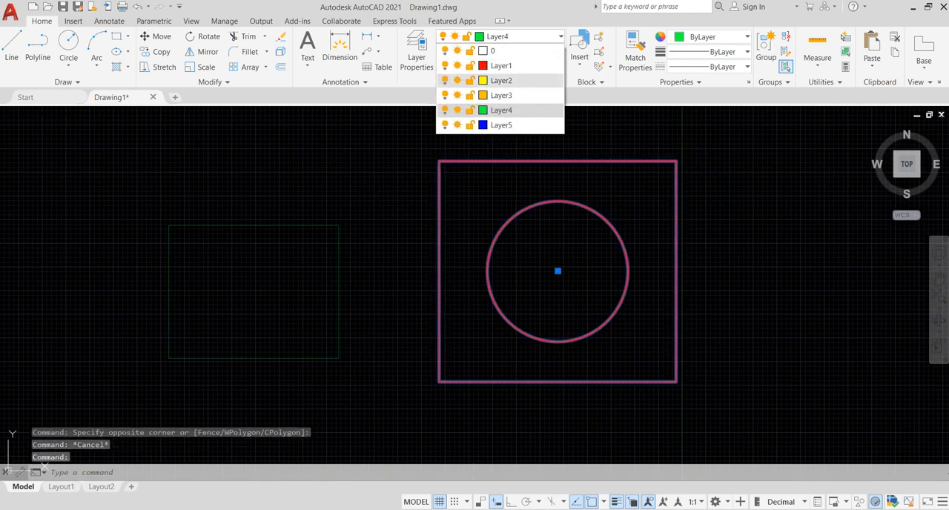
click(502, 100)
click(717, 213)
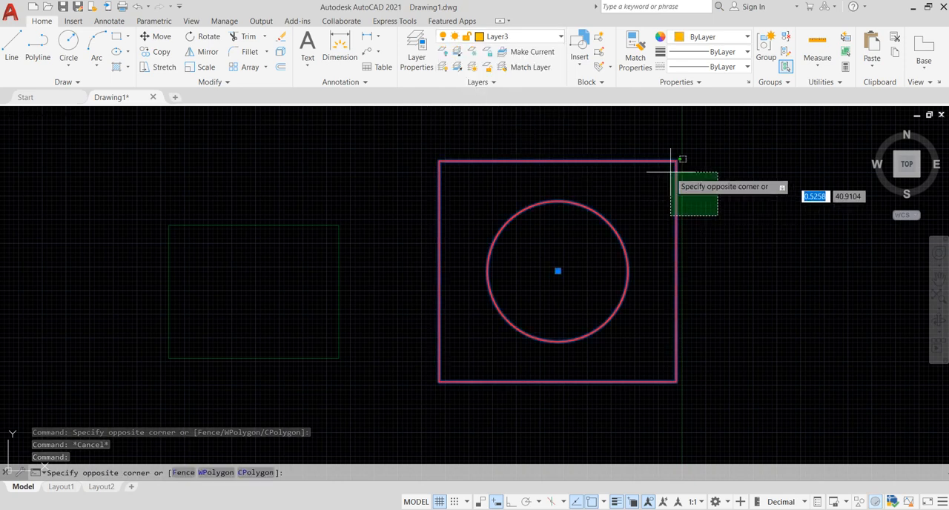
click(519, 36)
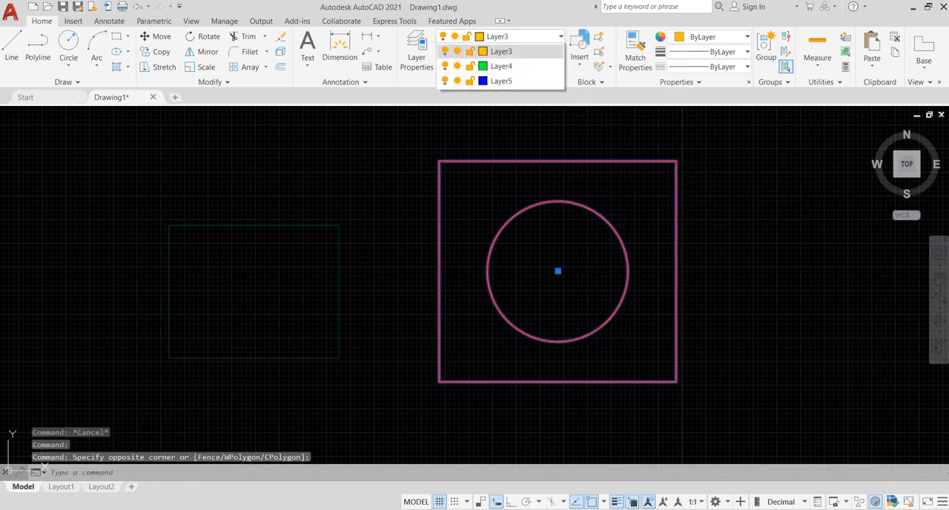
click(500, 126)
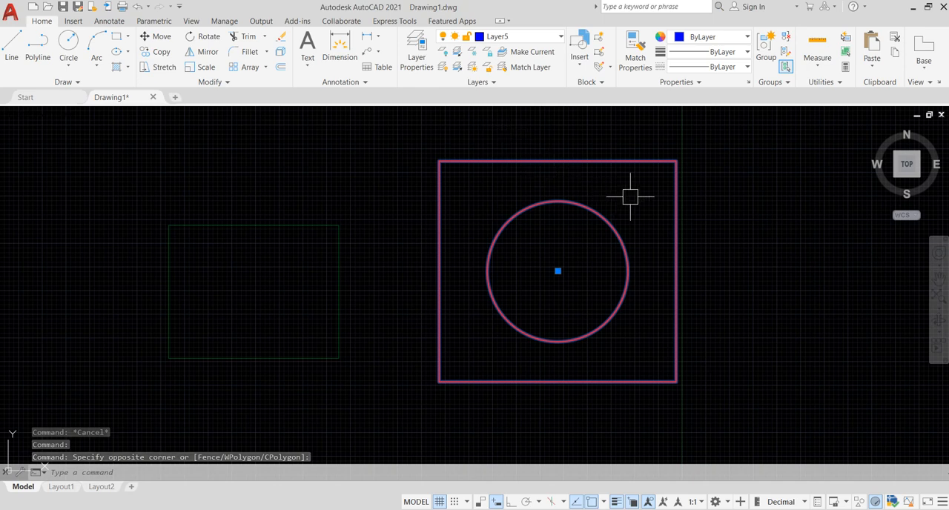
key(Escape)
Step: Reselect the square-and-circle block and assign it to Layer1
click(754, 227)
click(592, 128)
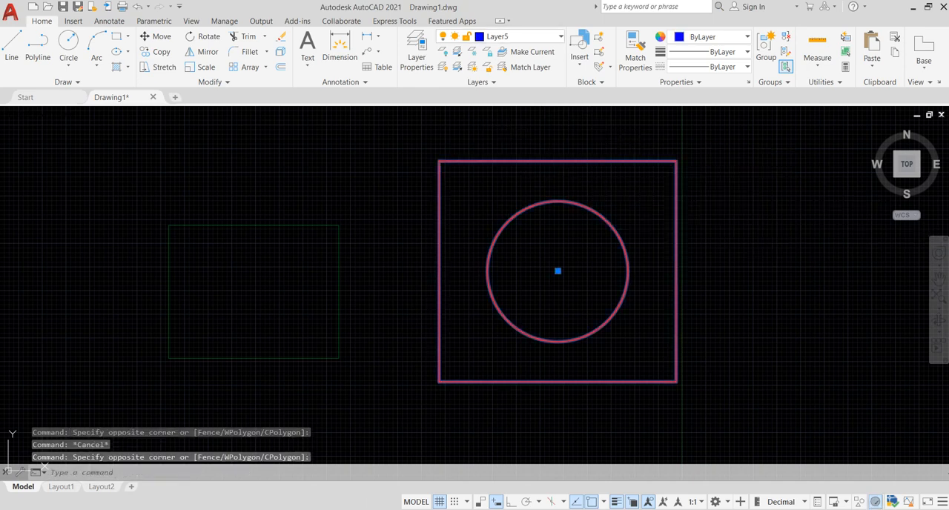
click(519, 36)
click(501, 66)
key(Escape)
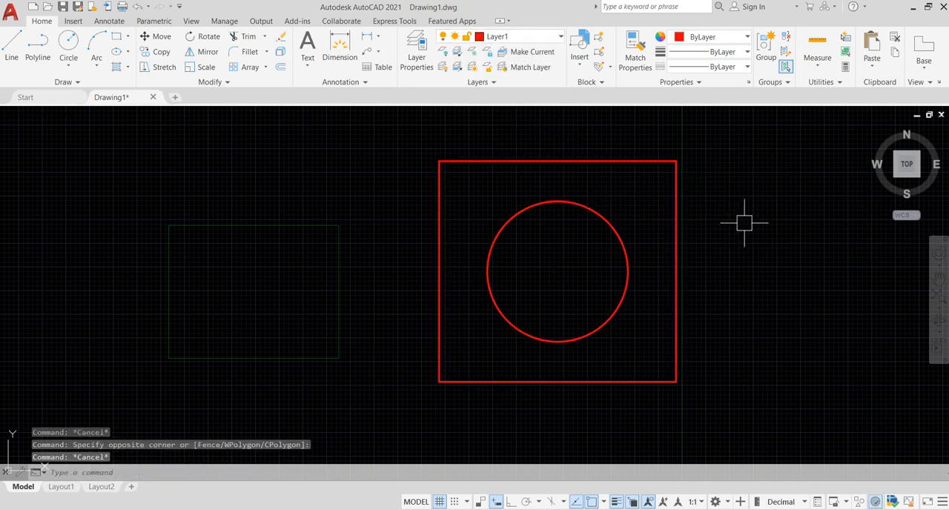
Step: Try one more layer change on the square-and-circle block, then clear the selection
click(744, 223)
click(628, 149)
click(520, 35)
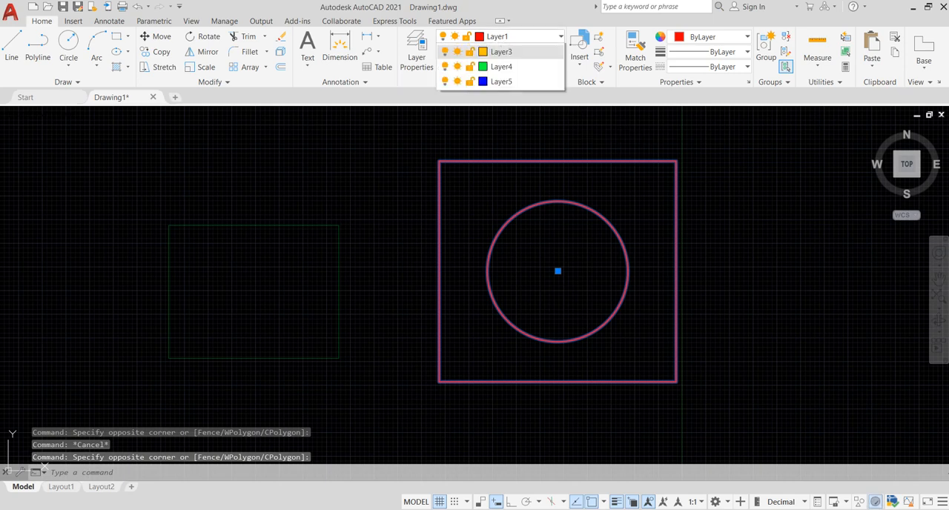
click(500, 81)
key(Escape)
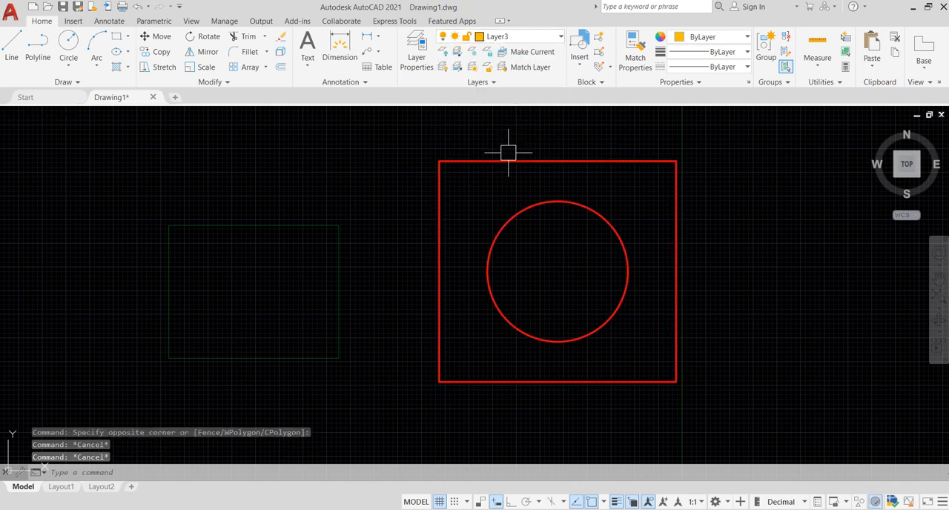
Step: Erase the small rectangle and the square-and-circle block together
middle_drag(517, 159, 456, 162)
scroll(456, 161, down, 2)
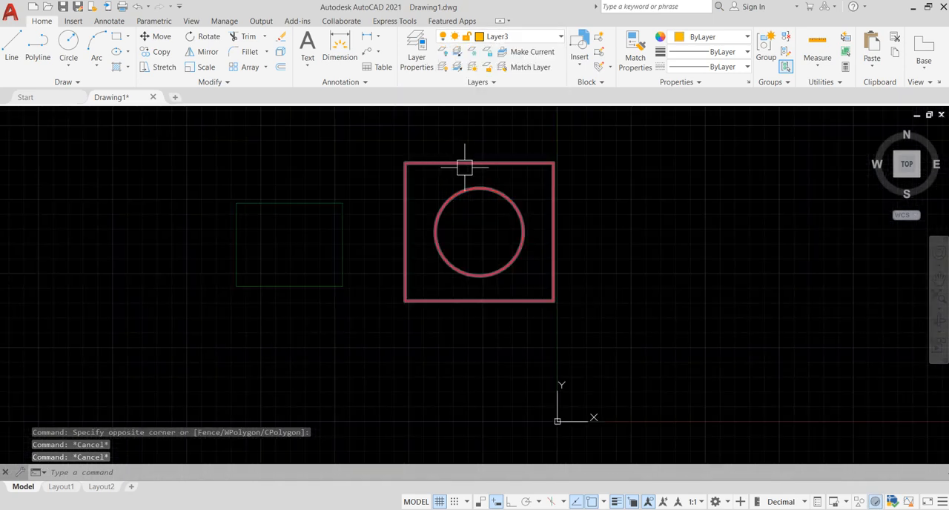
click(645, 339)
click(207, 117)
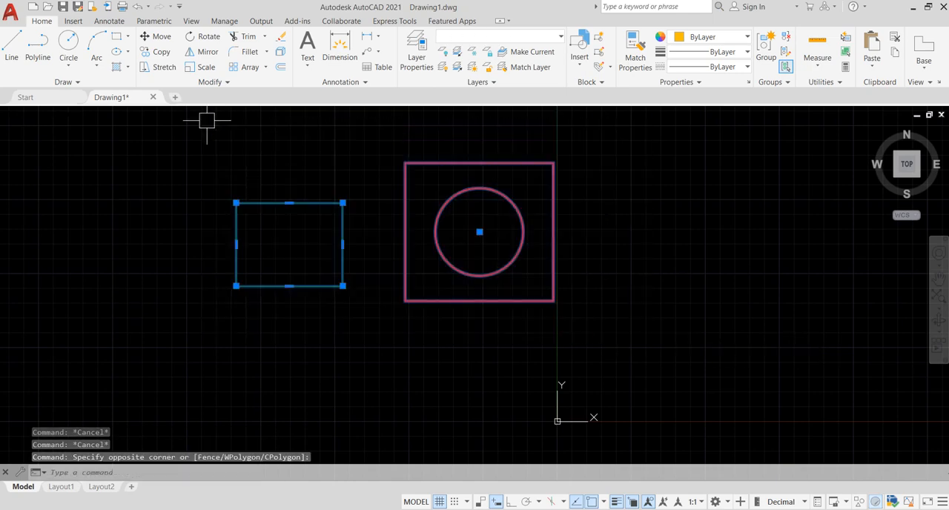
key(Delete)
Step: Select the "By Layer" square, circle and label to examine their color, lineweight and linetype settings
middle_click(461, 194)
middle_click(461, 195)
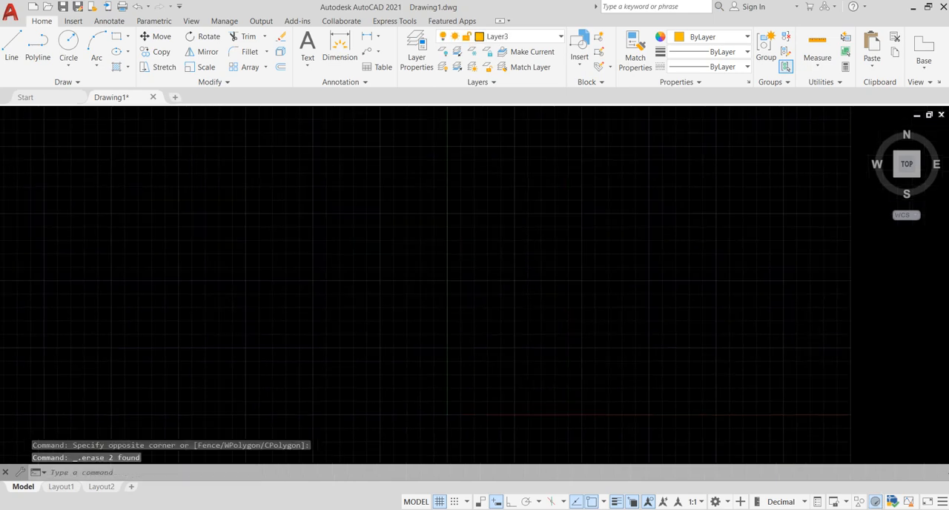
middle_drag(524, 210, 589, 217)
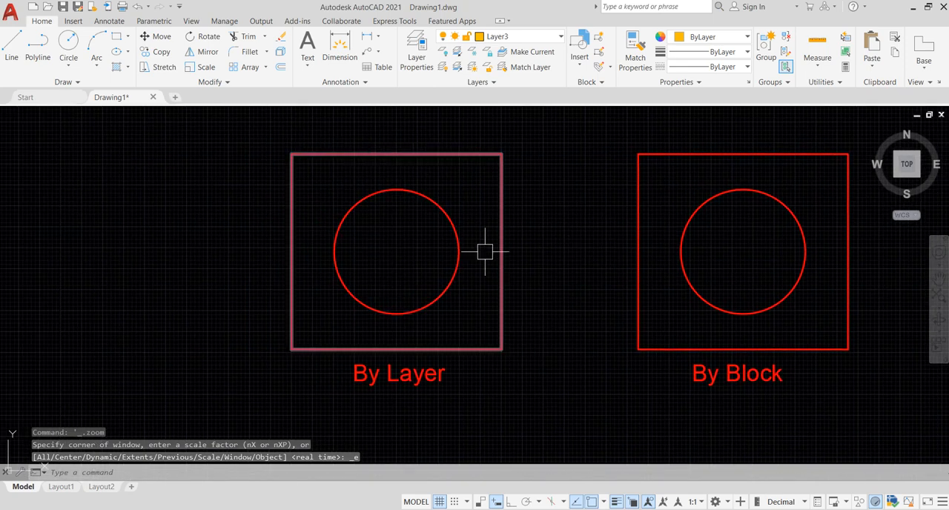
click(546, 407)
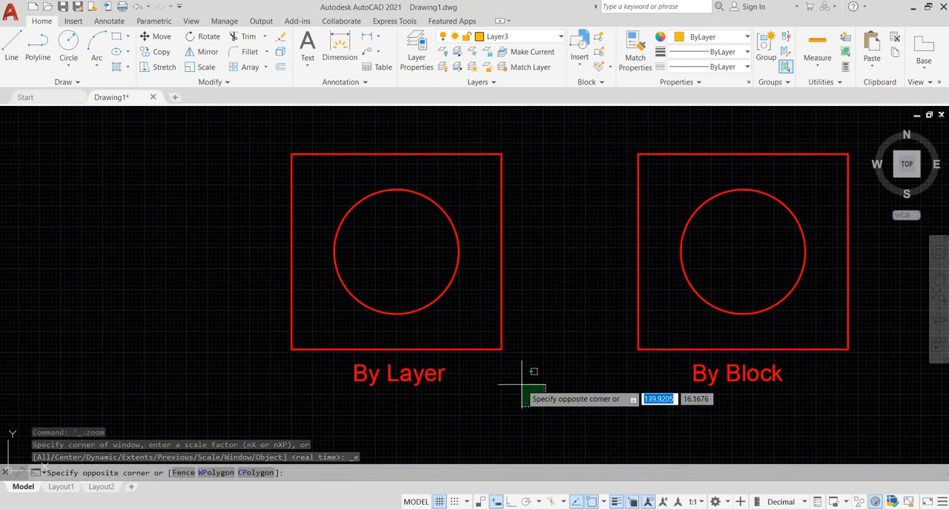
click(264, 126)
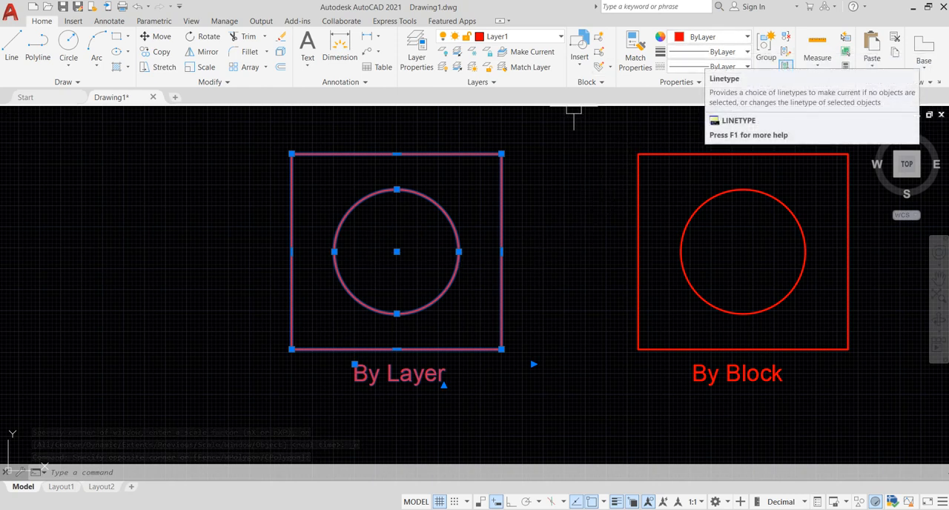
mouse_move(597, 186)
middle_down()
mouse_move(547, 197)
mouse_move(335, 186)
middle_up()
key(Escape)
Step: Set the color, lineweight and linetype of the "By Block" square, circle and label to ByBlock
click(677, 365)
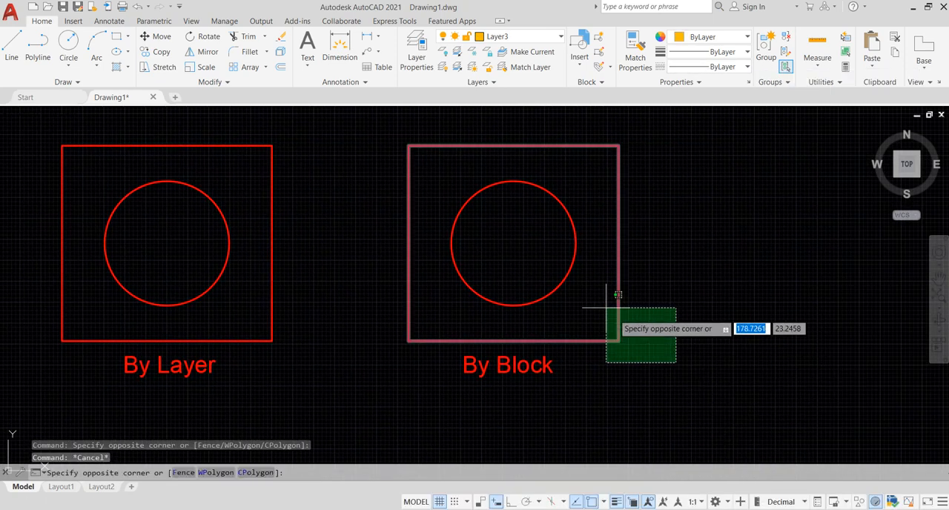
click(345, 112)
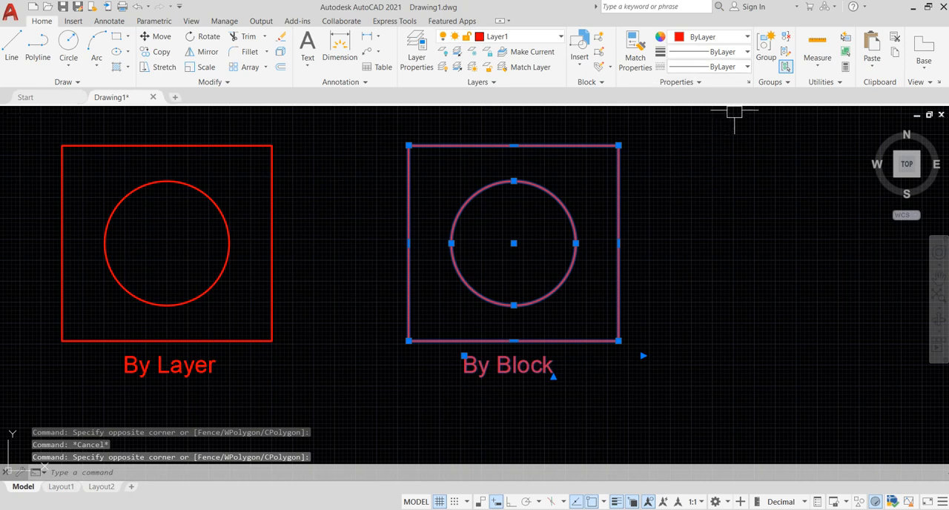
click(746, 37)
click(704, 68)
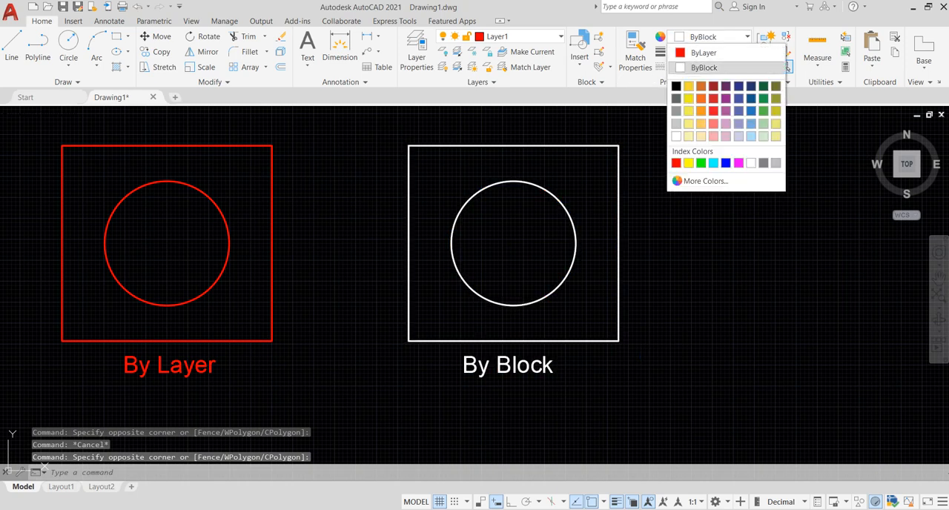
click(748, 52)
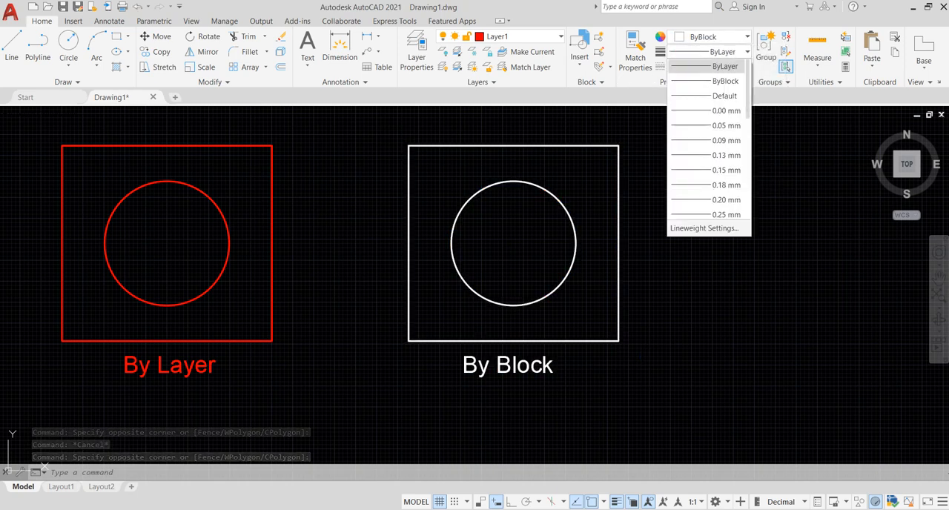
click(705, 64)
click(748, 67)
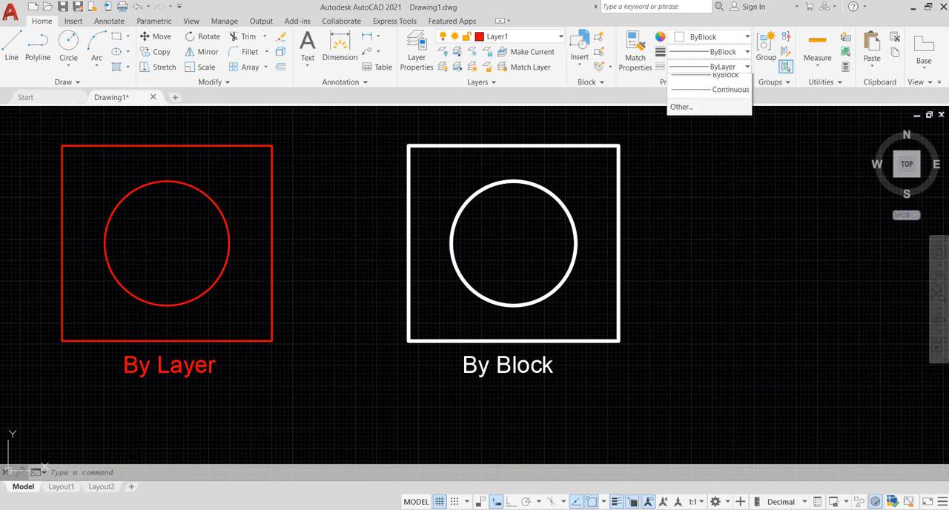
click(723, 95)
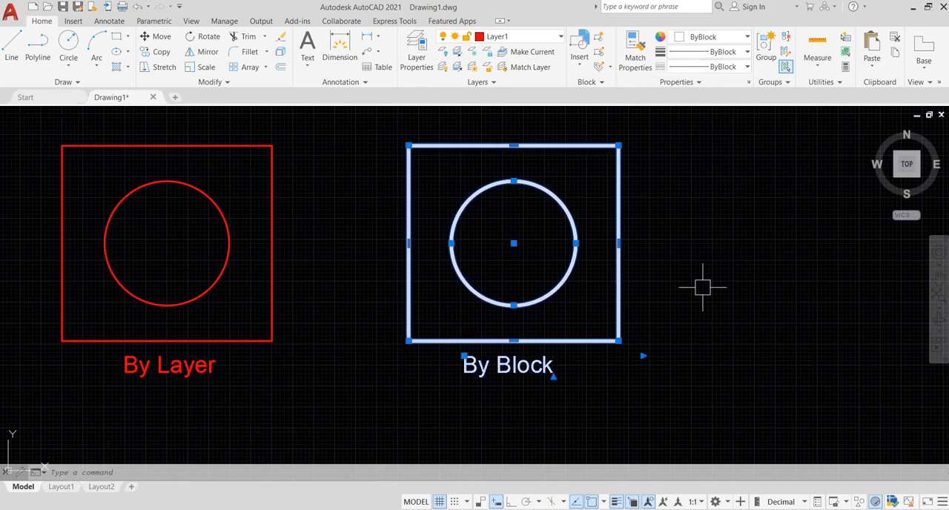
Step: Clear the selection and begin a block definition named "by layer" with its base point at the center of the "By Layer" circle
key(Escape)
key(Escape)
middle_drag(685, 275, 761, 287)
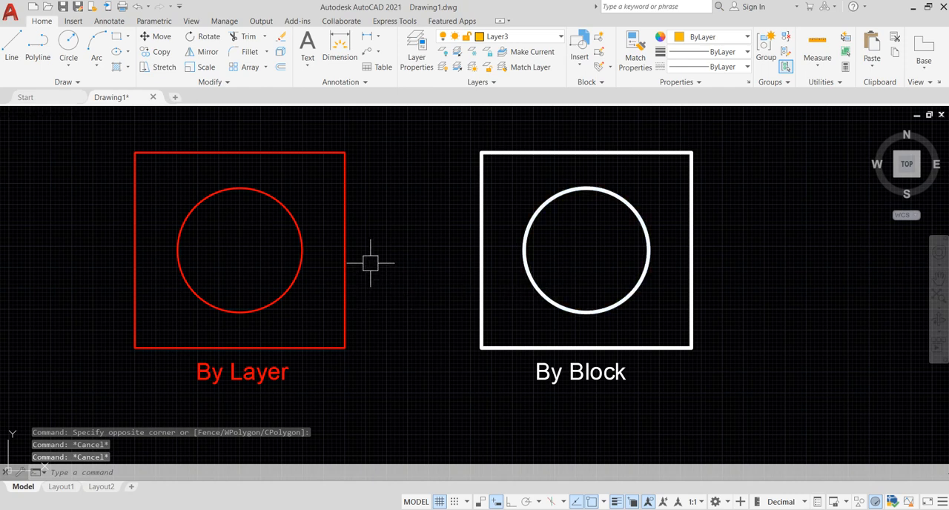
scroll(373, 268, down, 2)
middle_drag(374, 267, 441, 273)
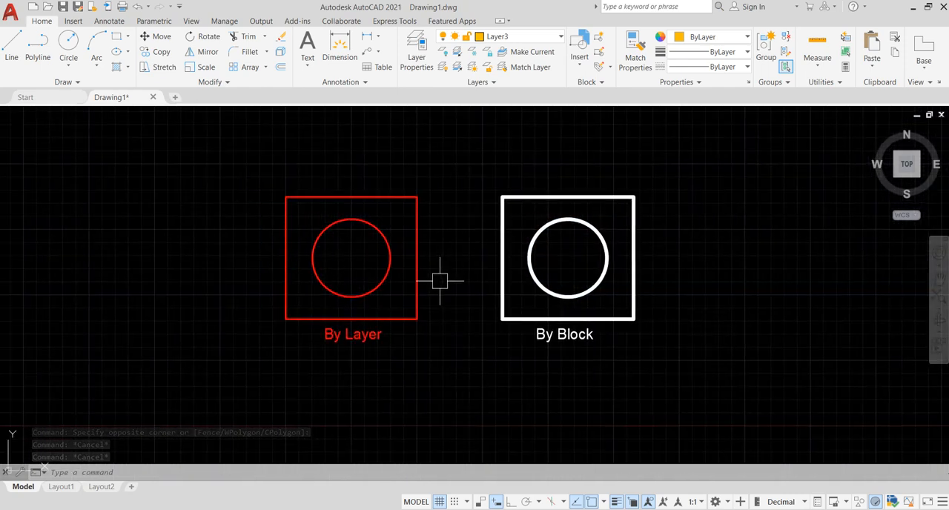
text(b)
key(Return)
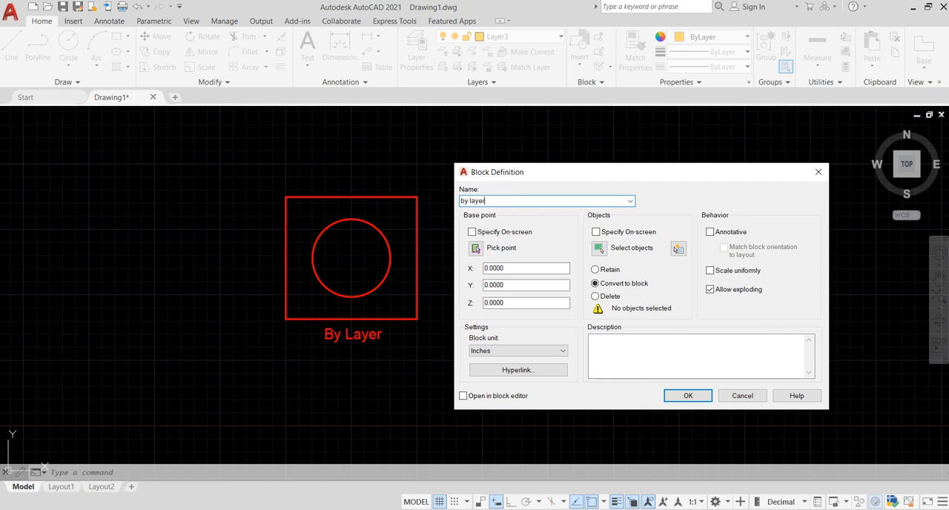
click(476, 249)
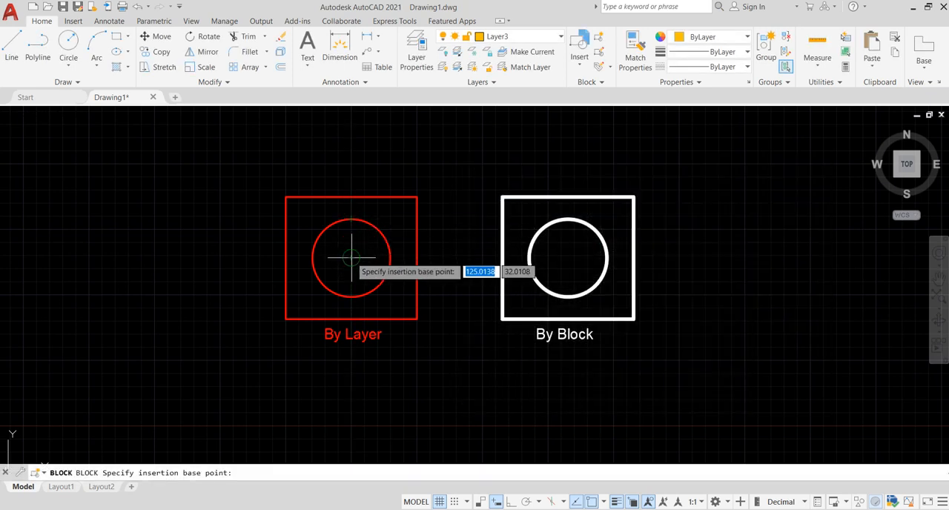
click(350, 258)
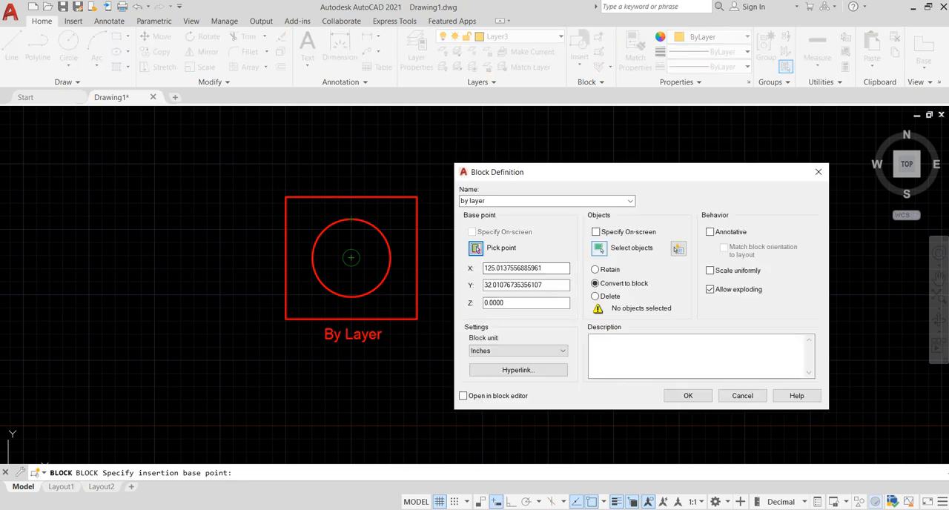
Step: Include the "By Layer" square, circle and label in the block definition and create the block
click(600, 248)
click(438, 362)
click(245, 154)
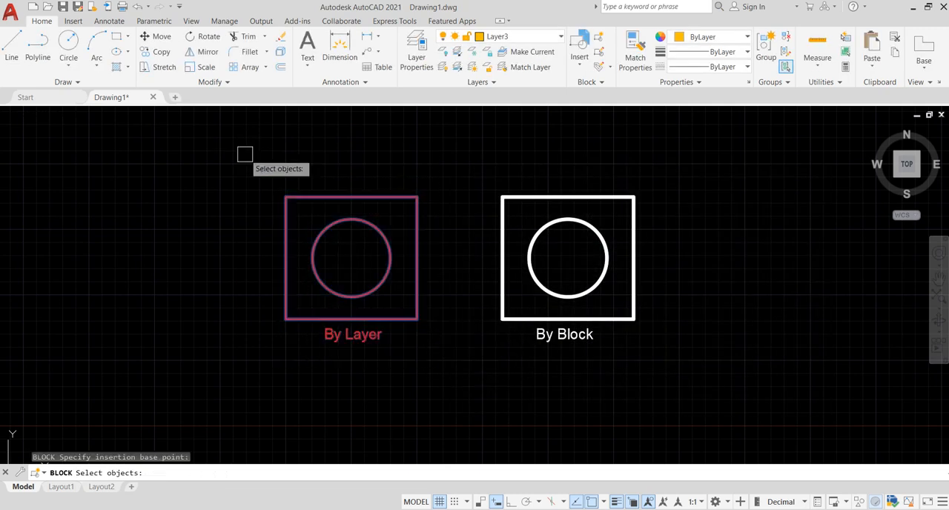
key(Return)
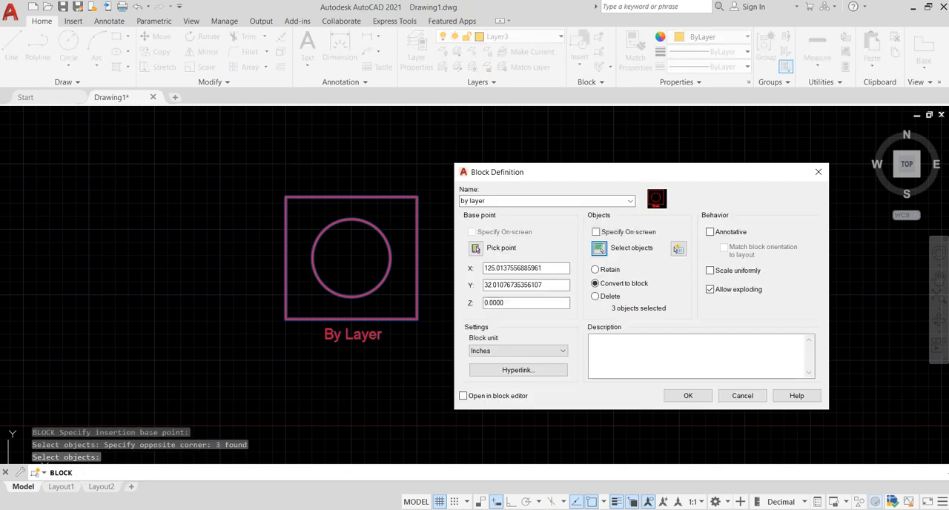
click(688, 395)
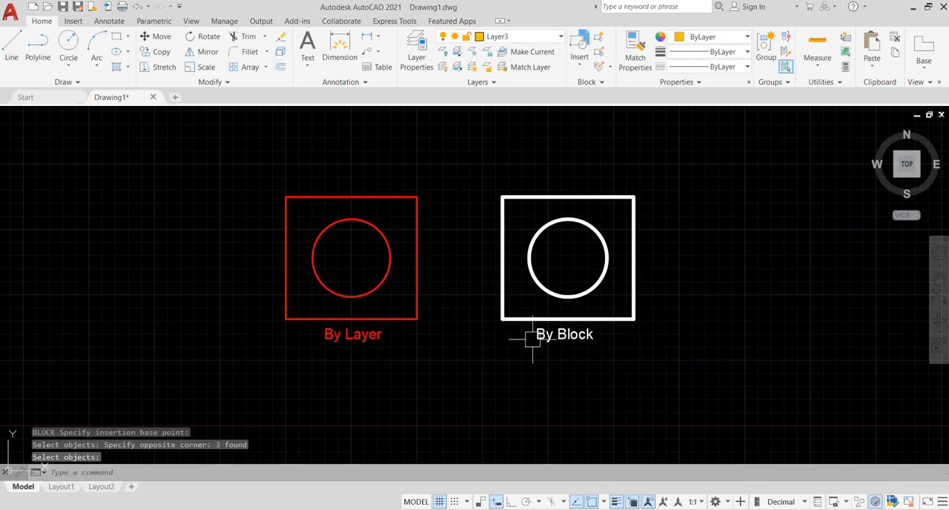
Step: Begin a block definition named "By Block" with its base point at the center of the "By Block" circle
middle_drag(430, 296, 391, 297)
middle_drag(576, 279, 538, 280)
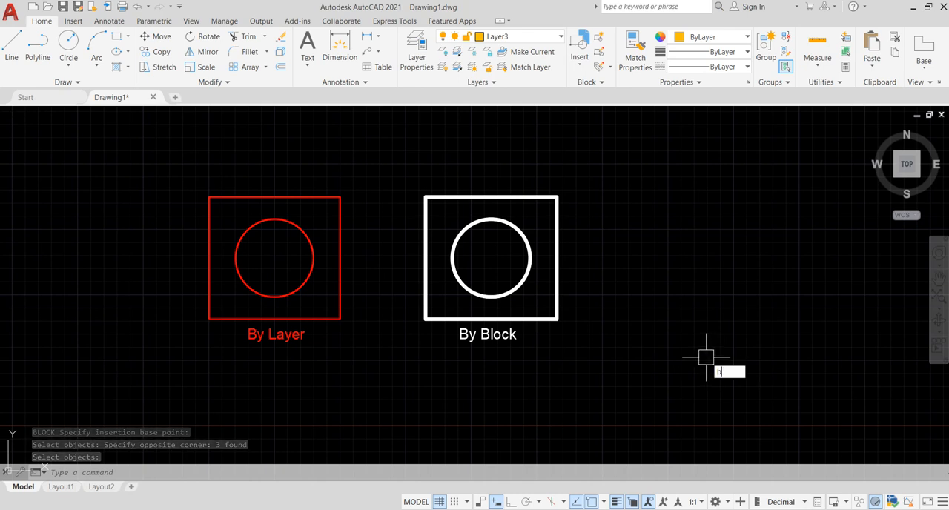
key(Return)
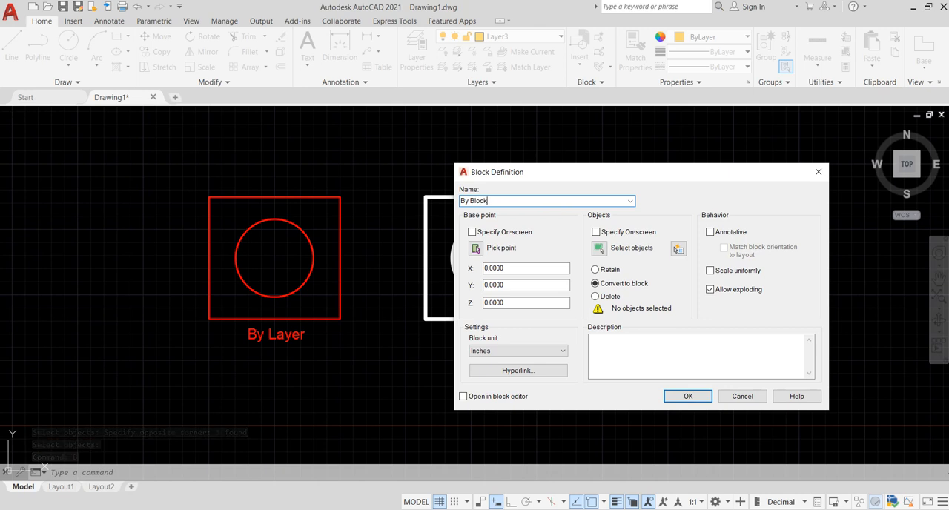
click(477, 248)
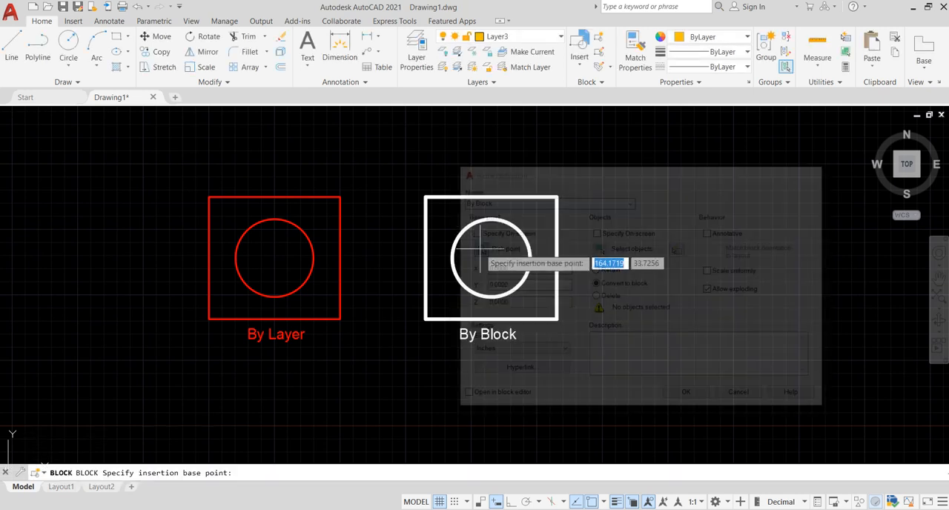
click(491, 257)
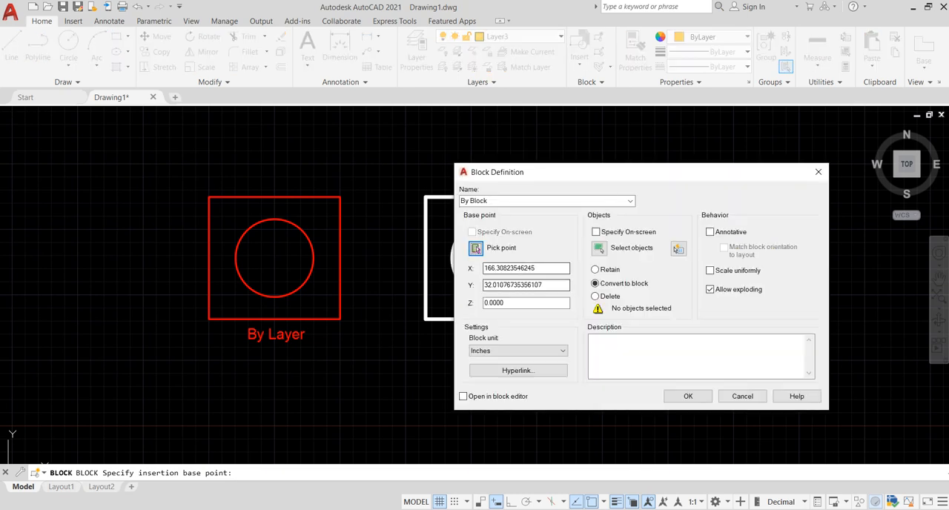
Step: Include the "By Block" square, circle and label in the block definition and create the block
click(599, 248)
click(615, 377)
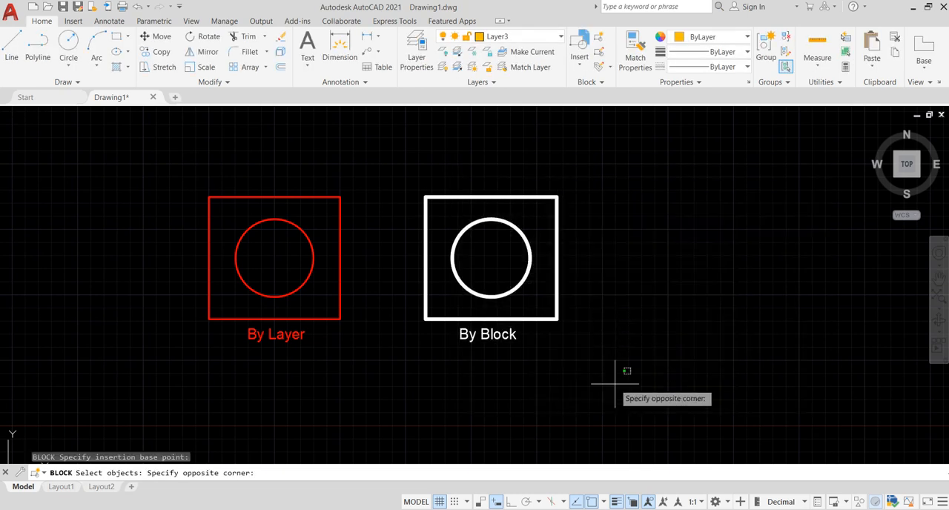
click(403, 142)
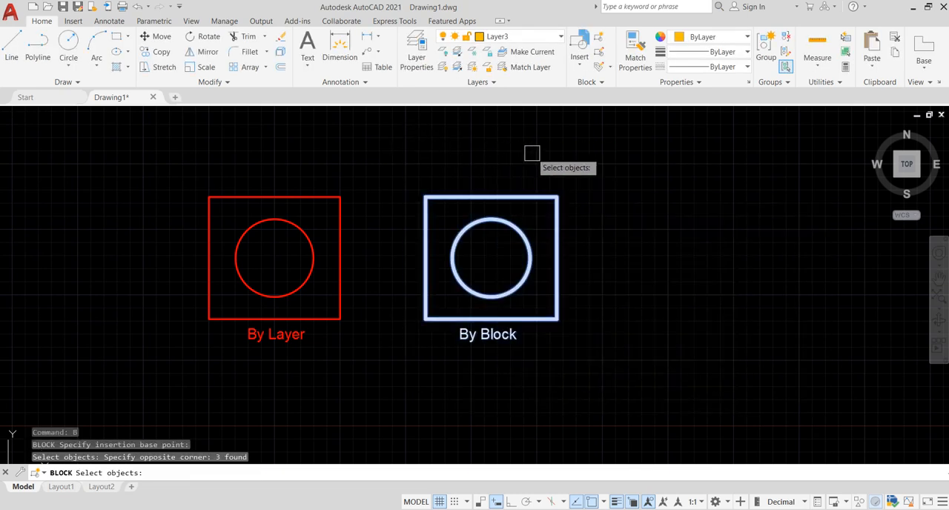
key(Return)
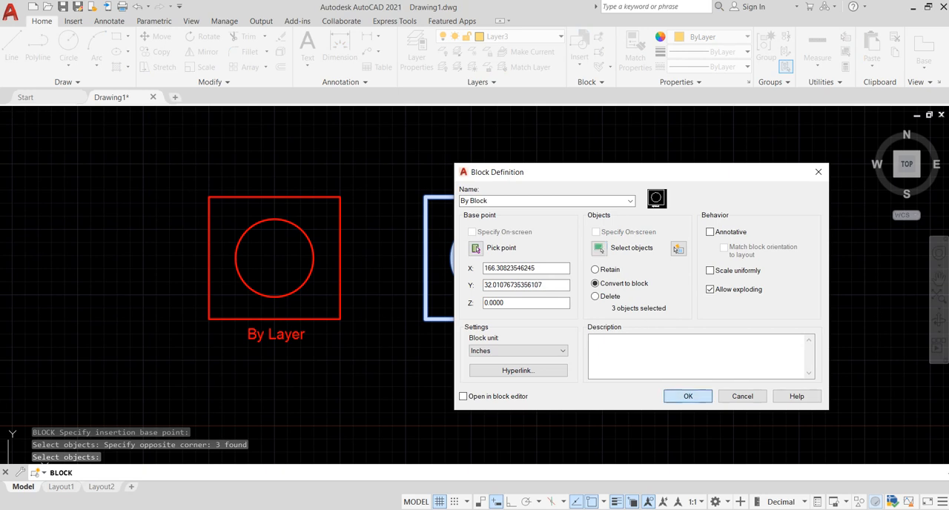
click(688, 397)
key(Escape)
key(Escape)
middle_drag(572, 316, 660, 287)
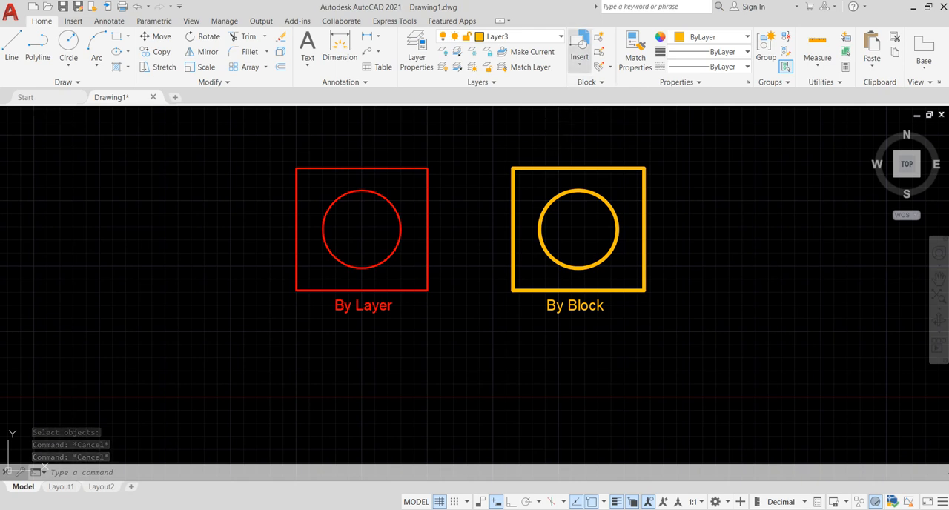
Step: Make Layer2 the current layer and insert the "by layer" block directly below the original "By Layer" block
click(580, 46)
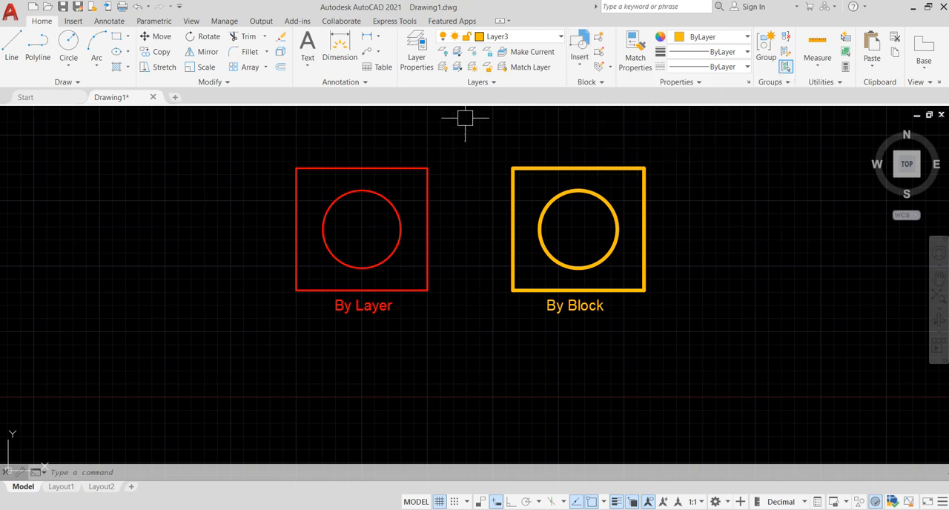
click(520, 36)
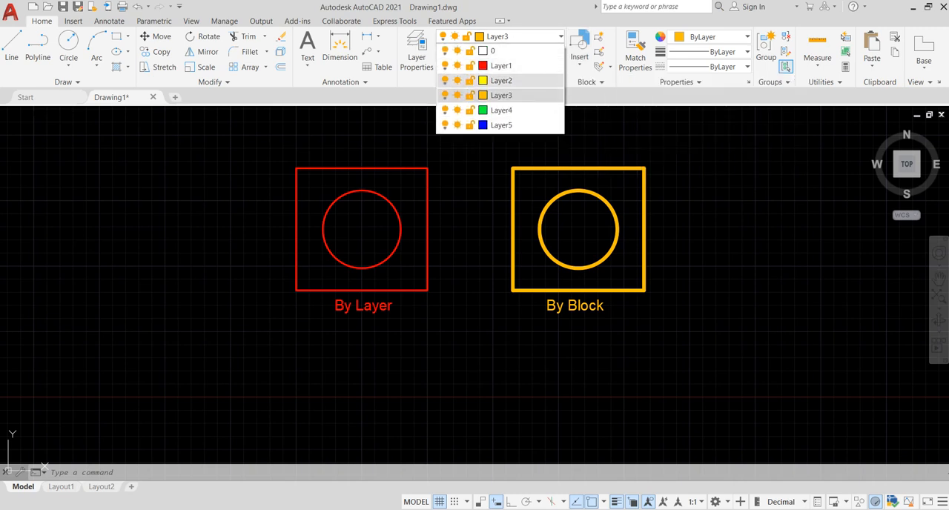
click(501, 80)
click(519, 36)
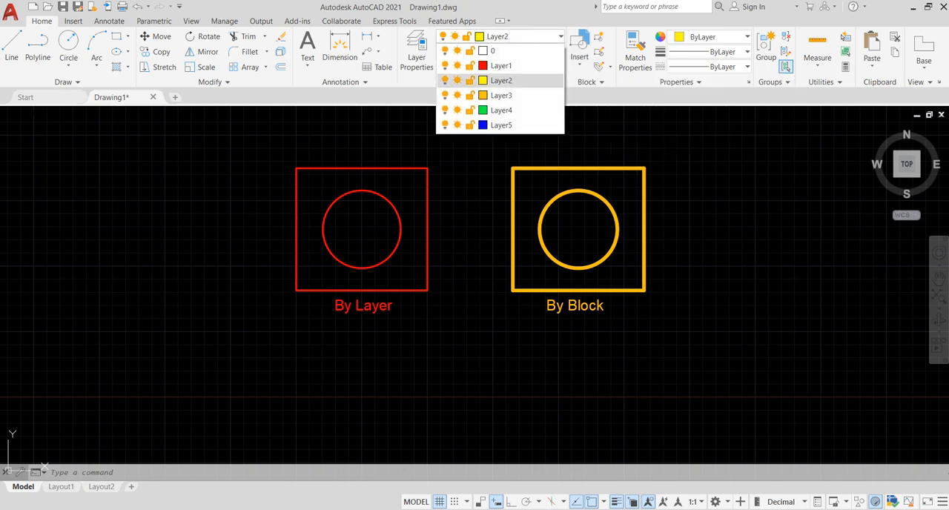
click(580, 46)
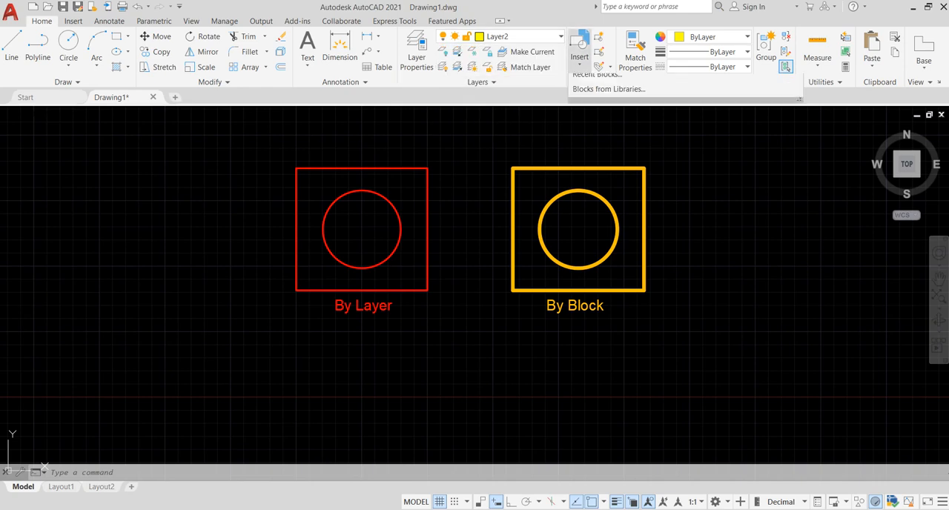
click(758, 100)
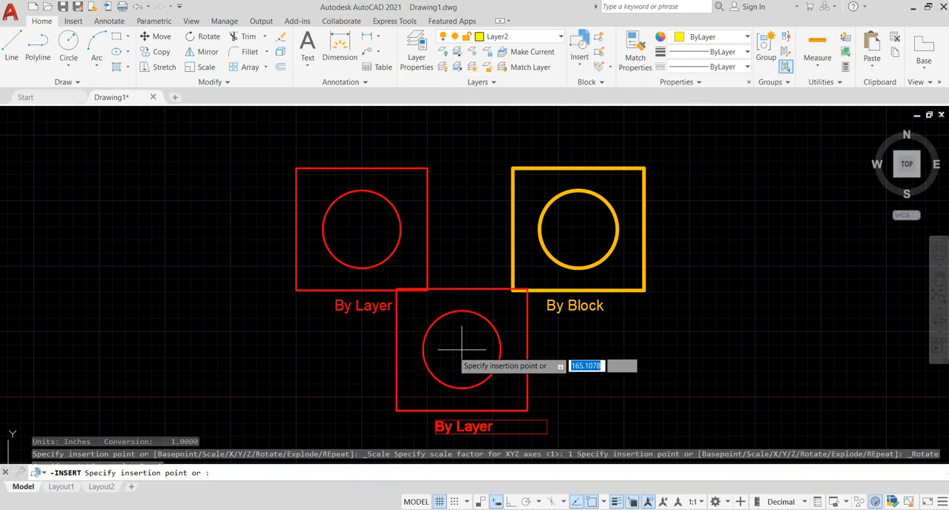
scroll(388, 363, down, 3)
scroll(408, 267, up, 2)
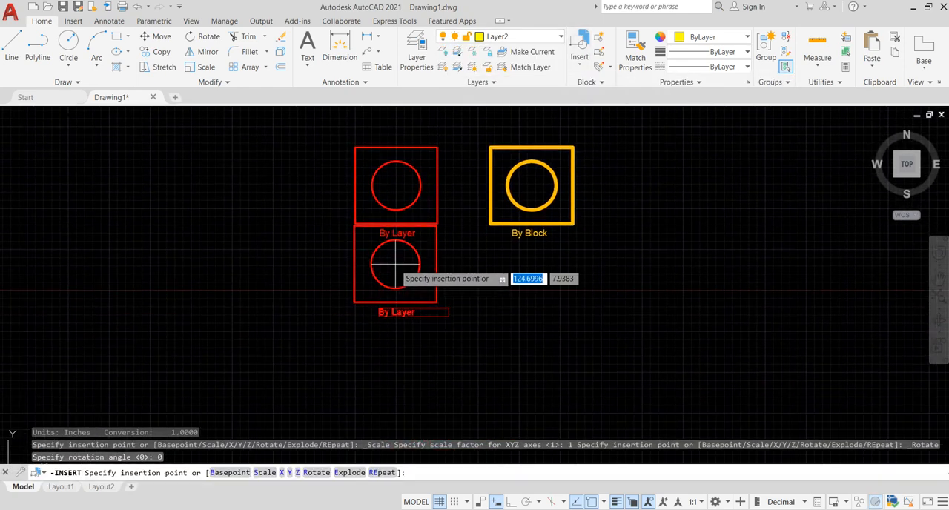
click(394, 284)
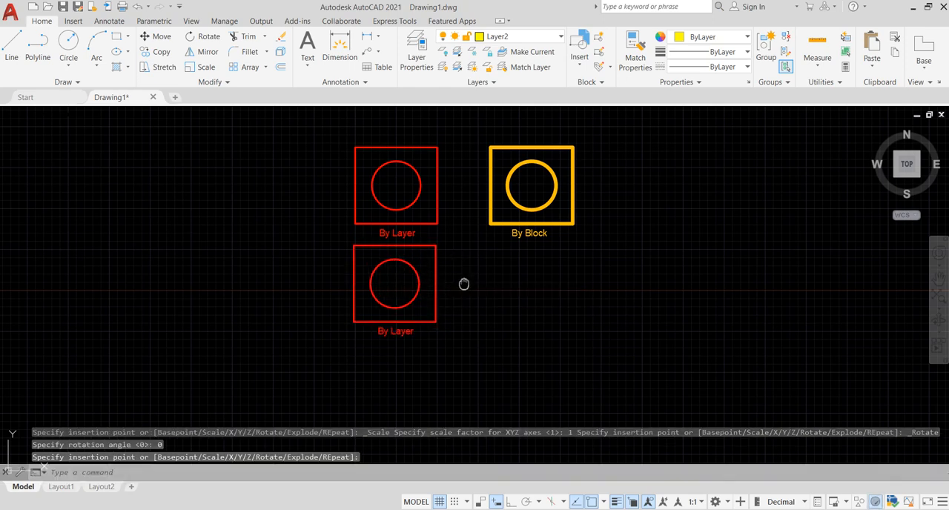
Step: Insert the "By Block" block on Layer2, directly below the original "By Block" block
middle_drag(464, 284, 434, 286)
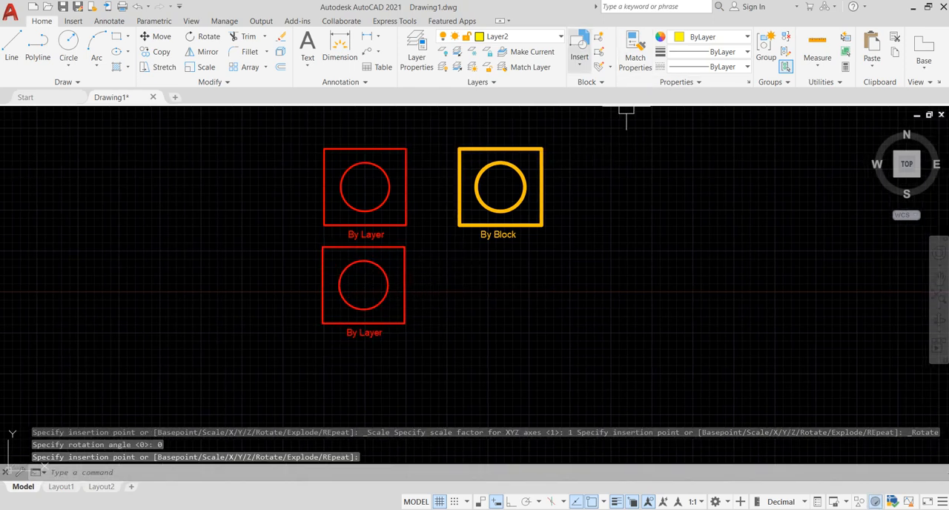
click(580, 46)
click(678, 100)
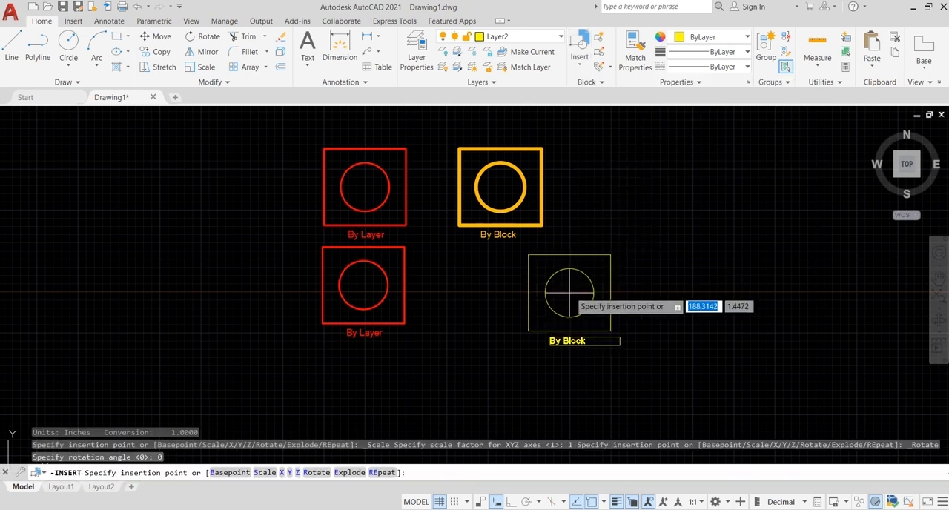
click(501, 289)
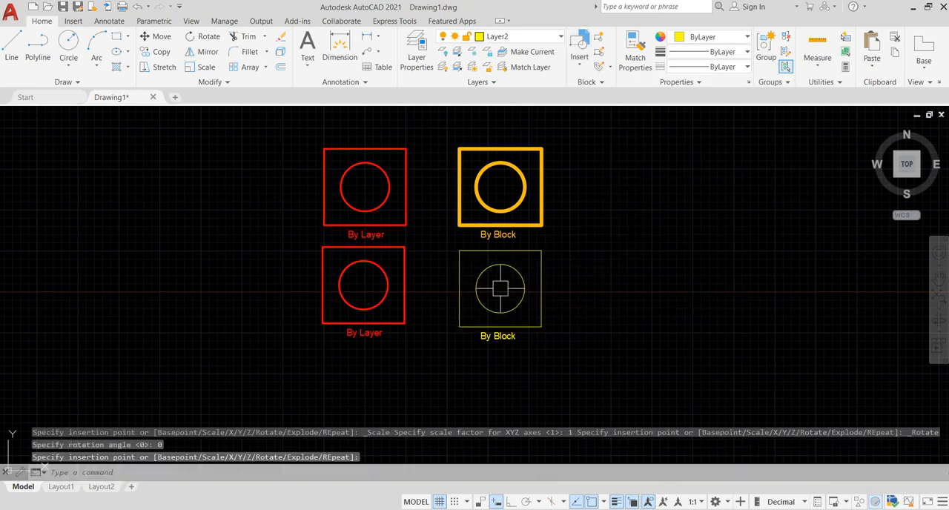
middle_drag(531, 329, 544, 310)
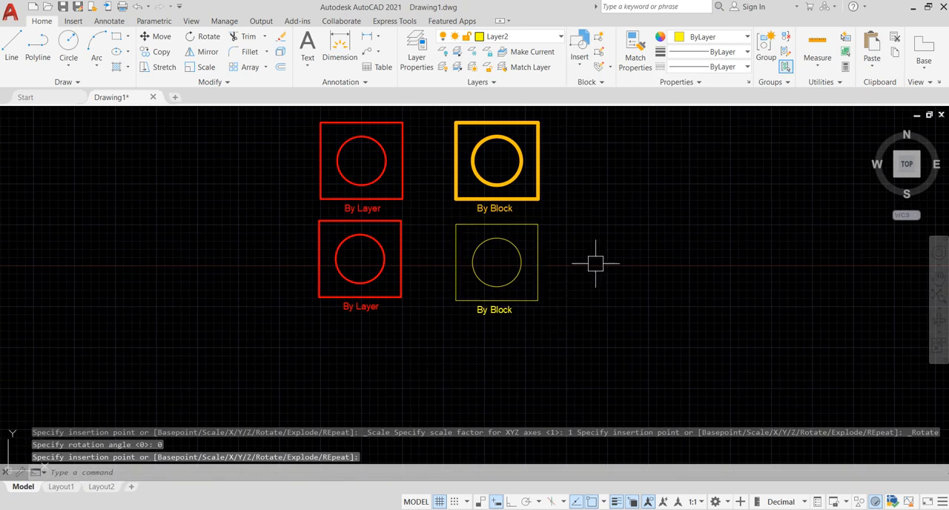
Step: Make Layer3 the current layer and insert another "by layer" block at the lower end of the "By Layer" column
click(520, 36)
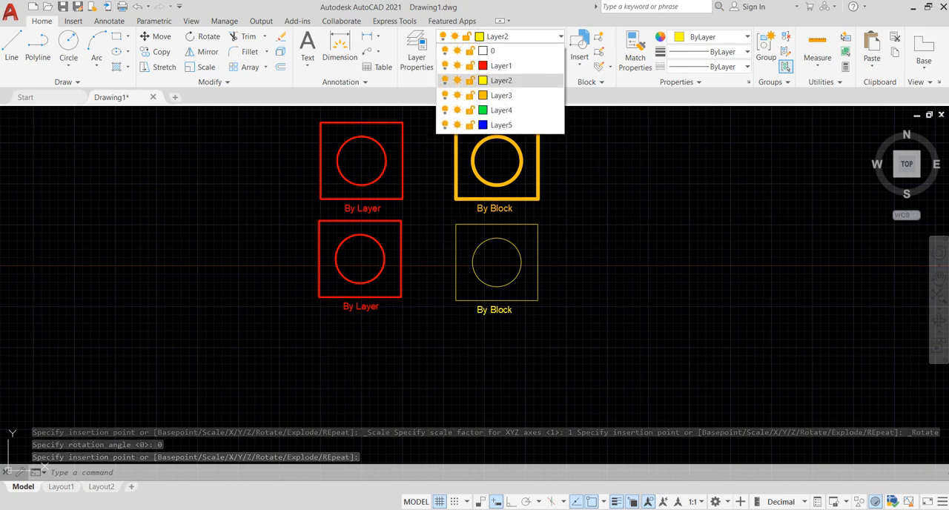
click(501, 95)
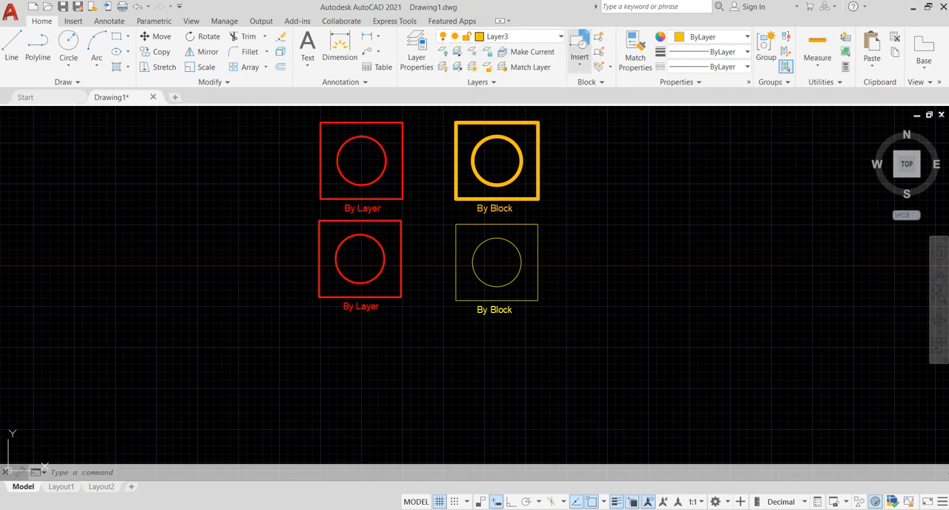
click(580, 60)
click(757, 100)
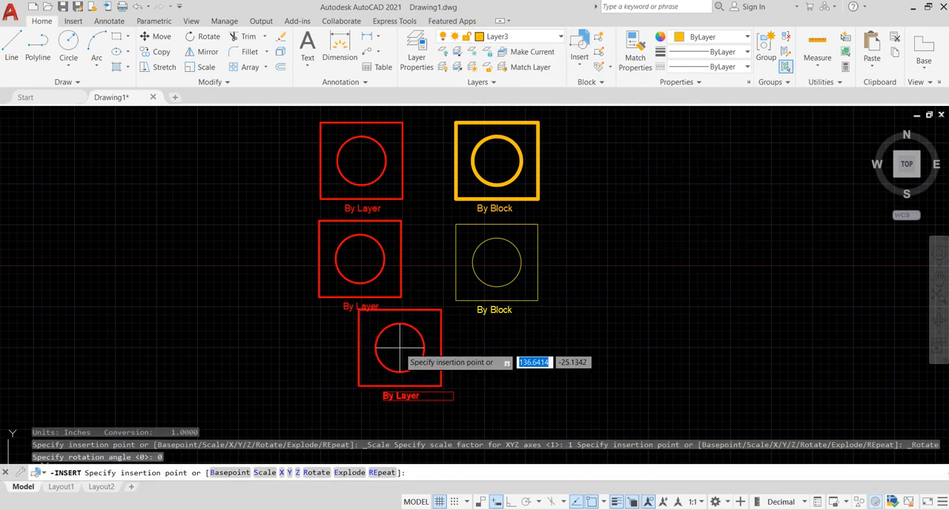
click(363, 364)
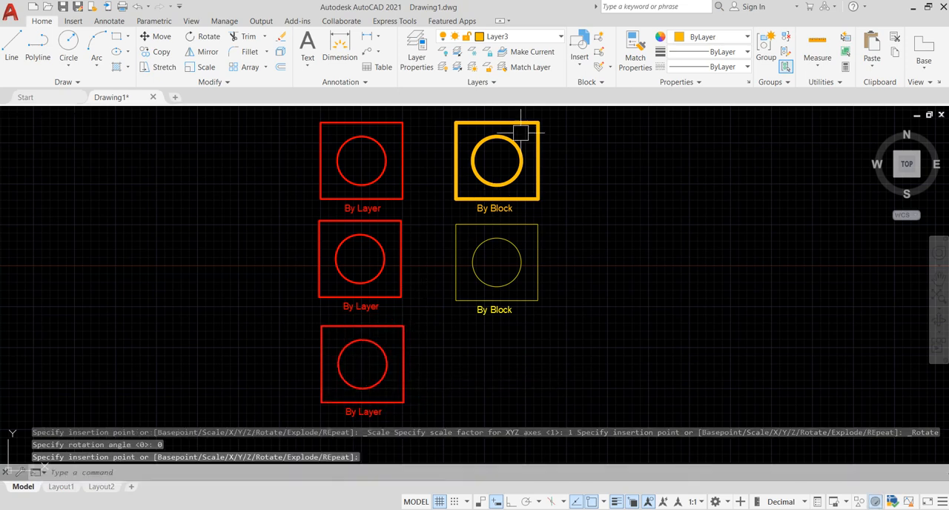
Step: Insert another "By Block" block on Layer3, at the lower end of the "By Block" column
click(580, 52)
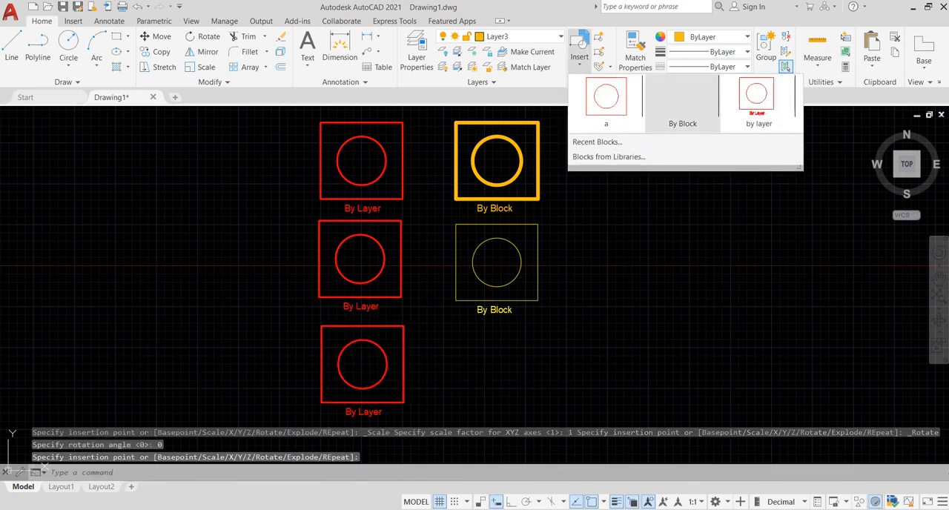
click(678, 104)
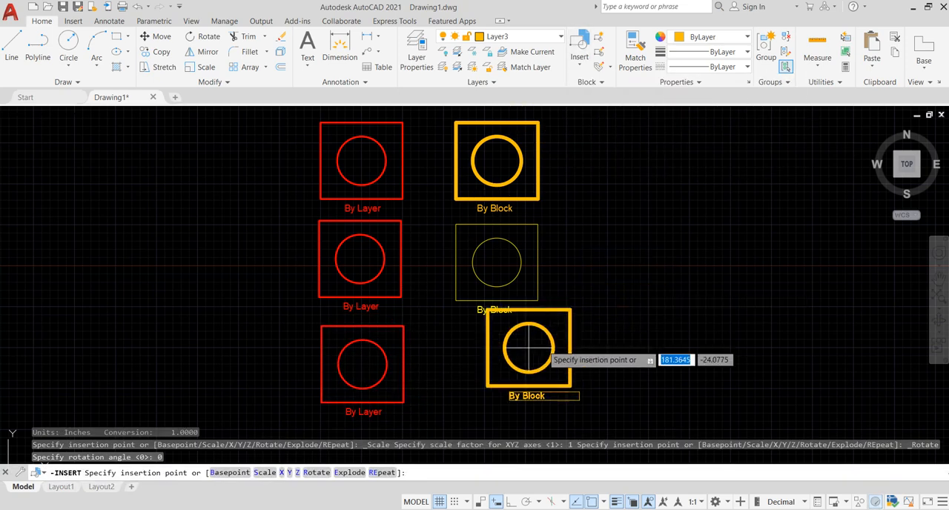
click(498, 368)
middle_drag(492, 346, 491, 252)
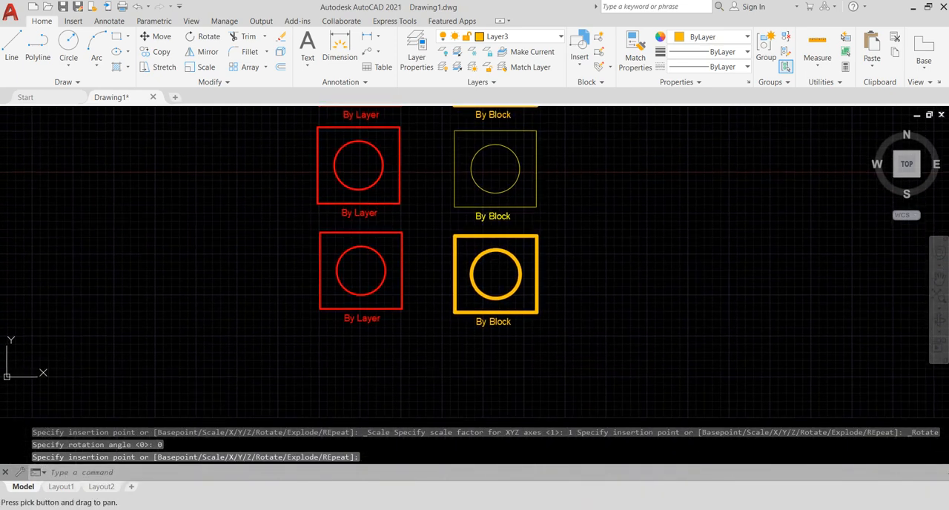
Step: Make Layer4 the current layer and insert another "by layer" block at the lower end of the "By Layer" column
click(519, 37)
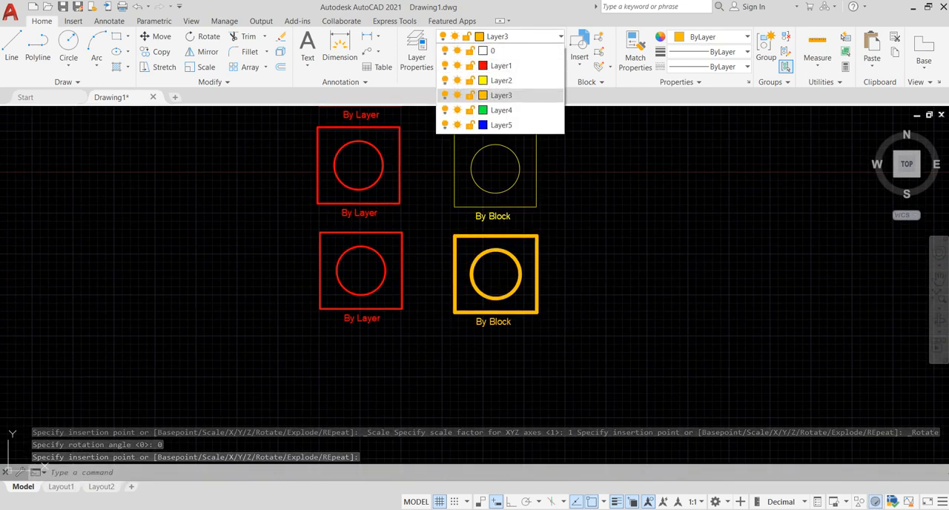
click(493, 84)
click(580, 52)
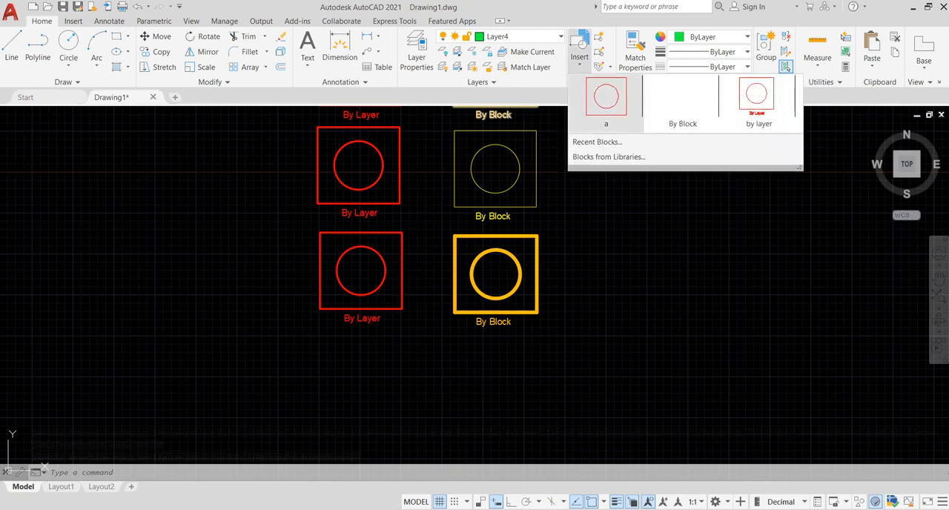
click(767, 96)
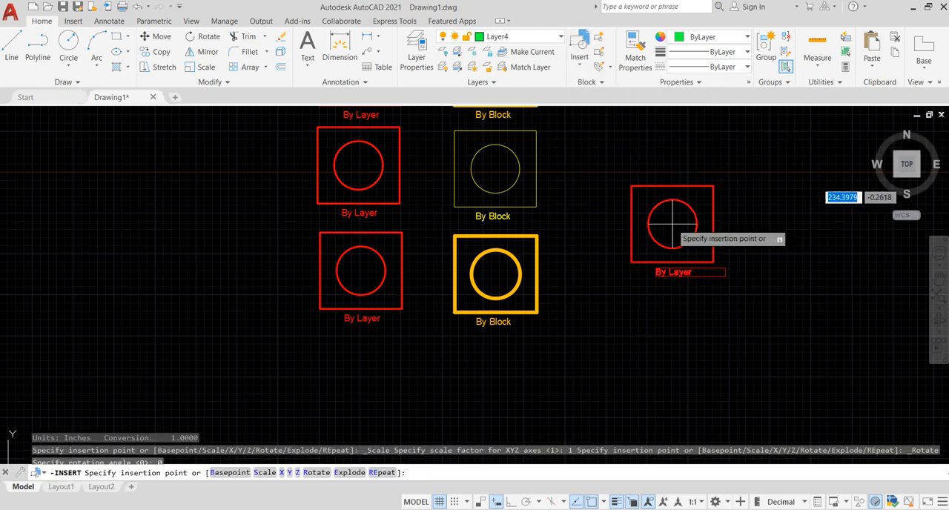
click(363, 373)
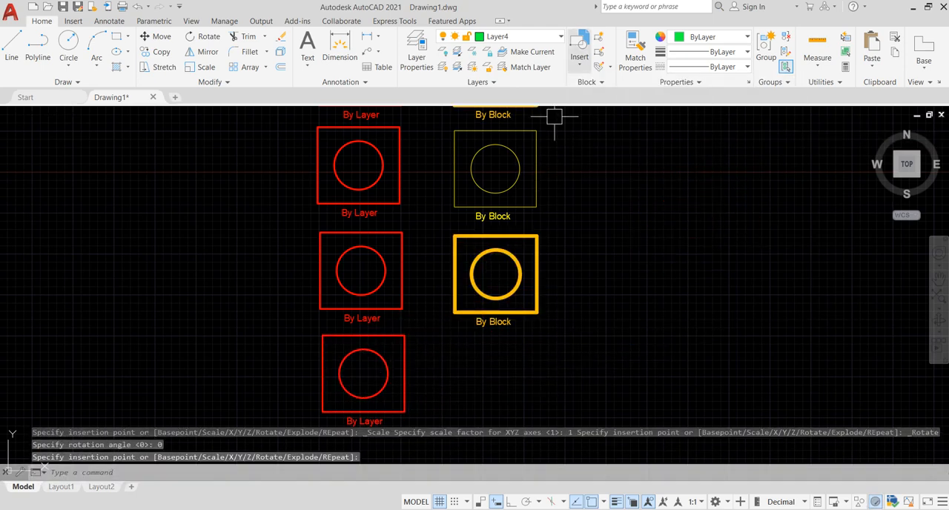
Step: Insert another "By Block" block on Layer4, at the lower end of the "By Block" column
click(580, 46)
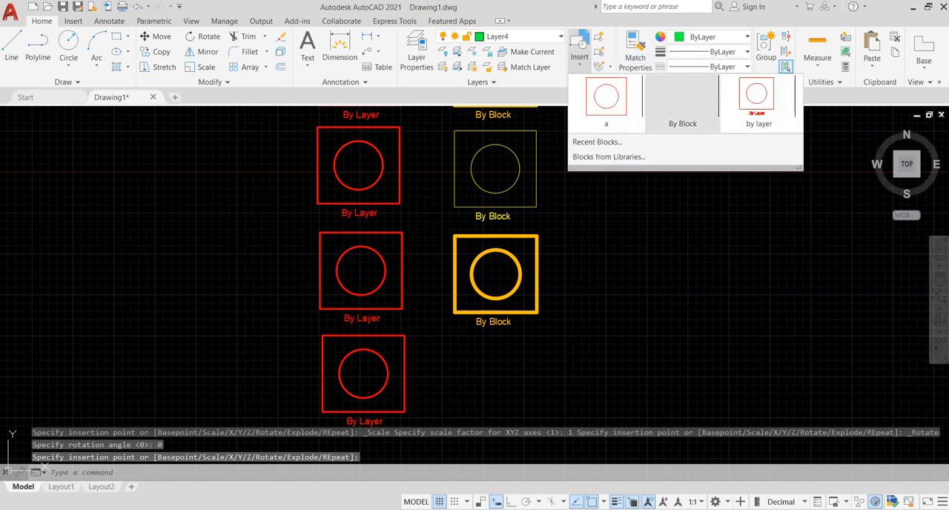
click(683, 104)
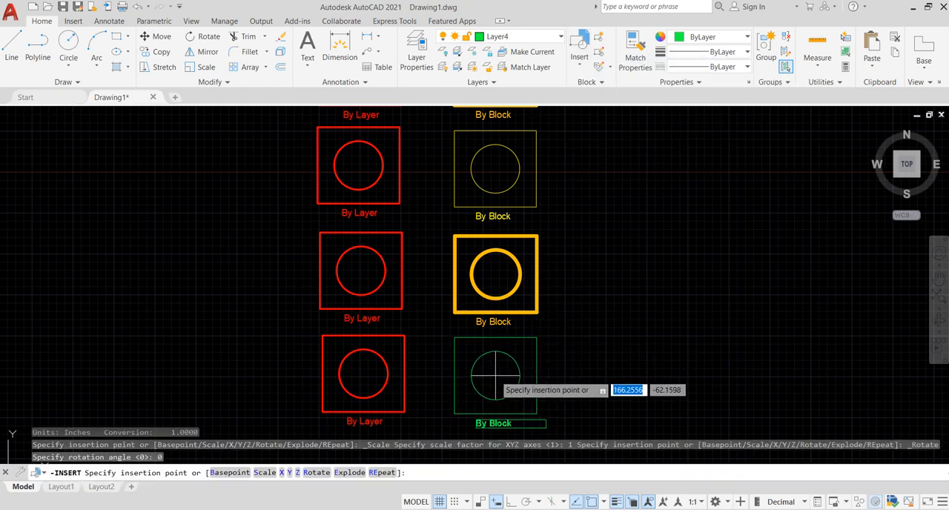
click(495, 376)
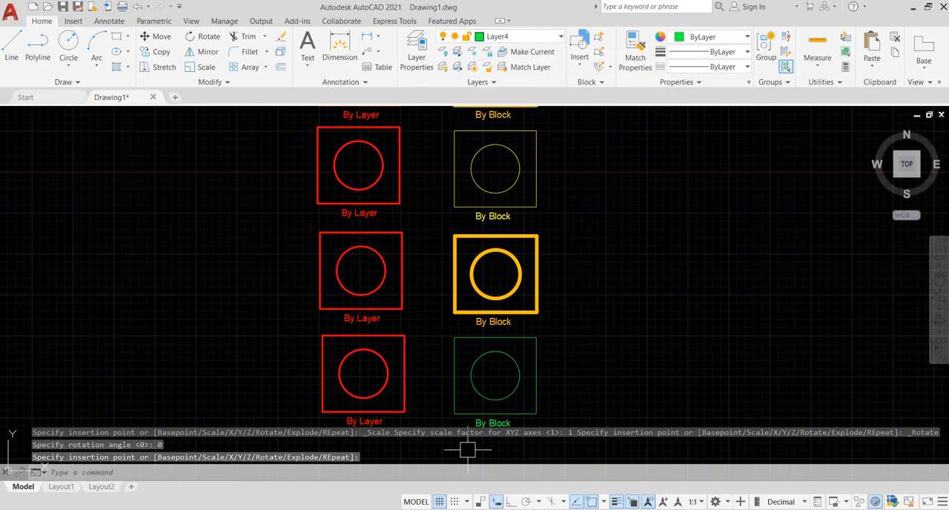
Step: Make Layer5 the current layer and insert a "by layer" block to the left of the "By Layer" column, near its mid-height
middle_drag(455, 386, 454, 298)
scroll(505, 271, down, 4)
scroll(510, 296, up, 2)
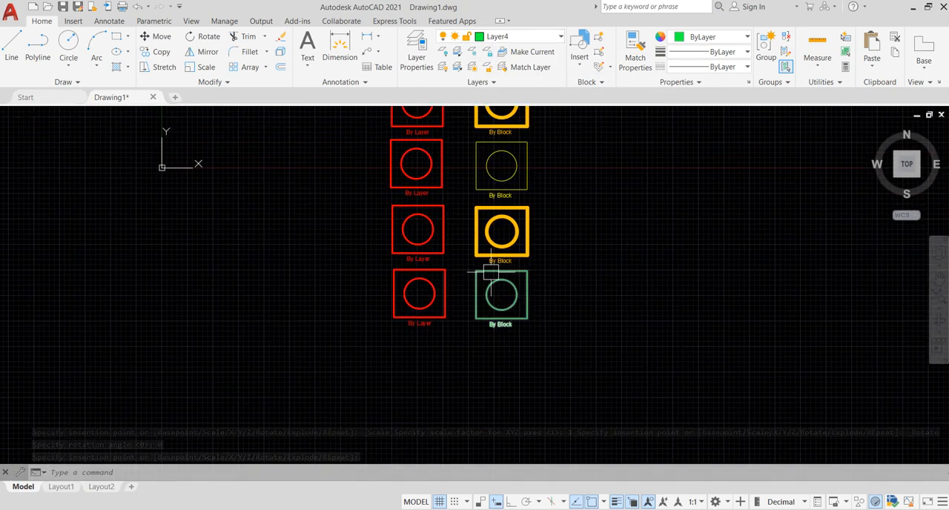
middle_drag(491, 272, 494, 337)
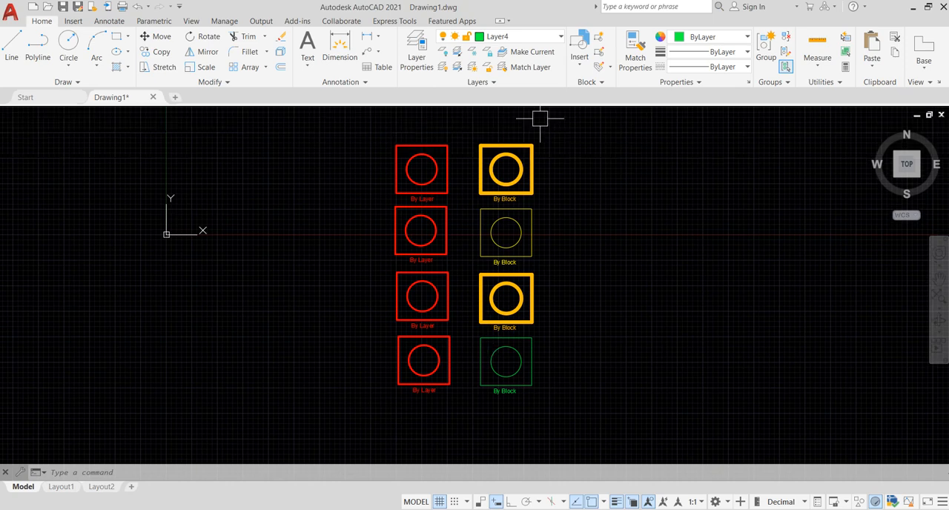
click(579, 52)
click(525, 36)
click(504, 125)
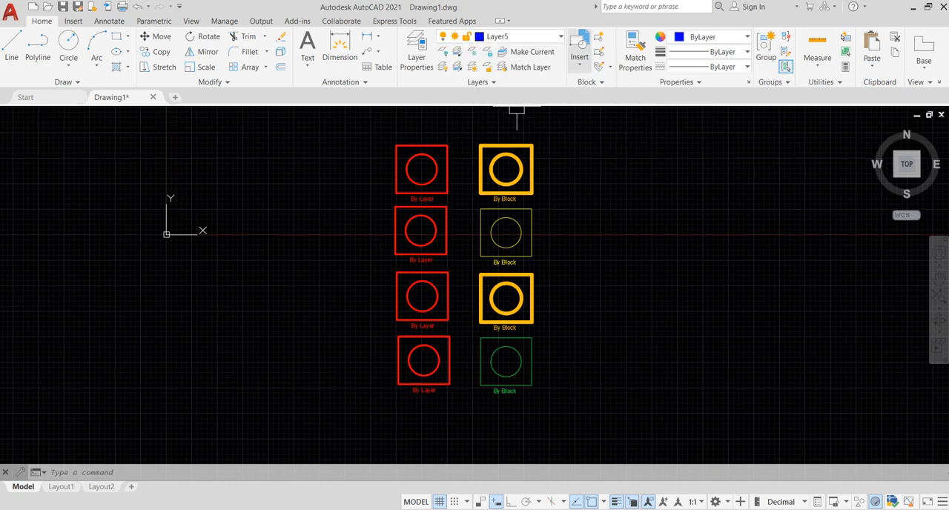
click(579, 46)
click(759, 104)
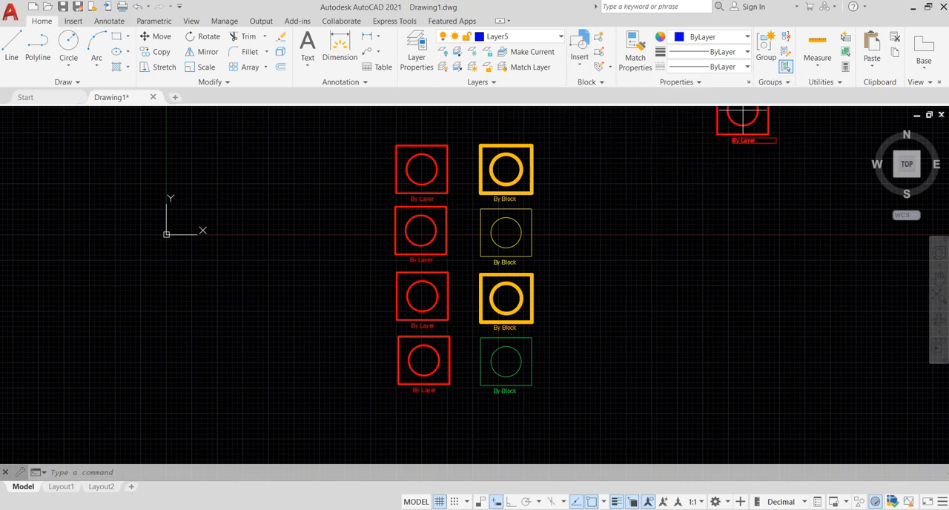
click(336, 262)
Step: Insert a "By Block" block on Layer5, to the right of the "By Block" column near its mid-height
click(579, 46)
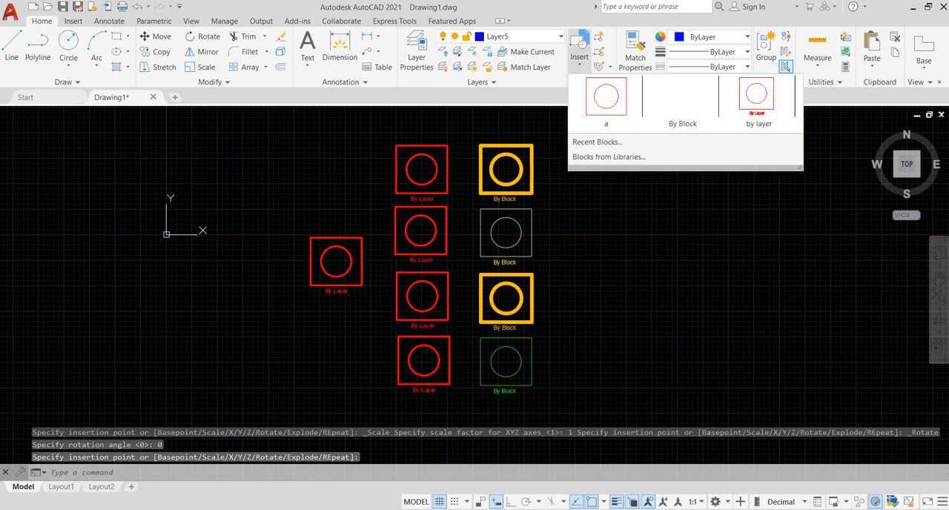
click(605, 104)
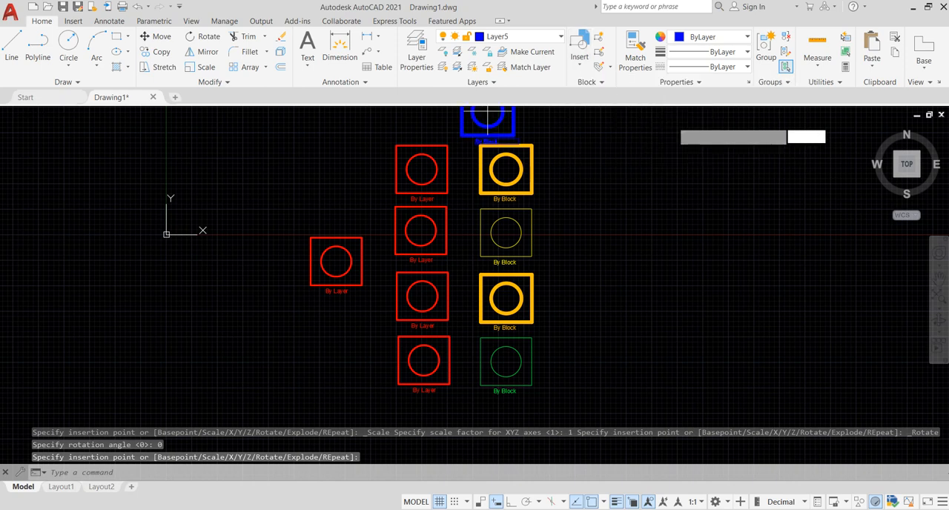
click(585, 260)
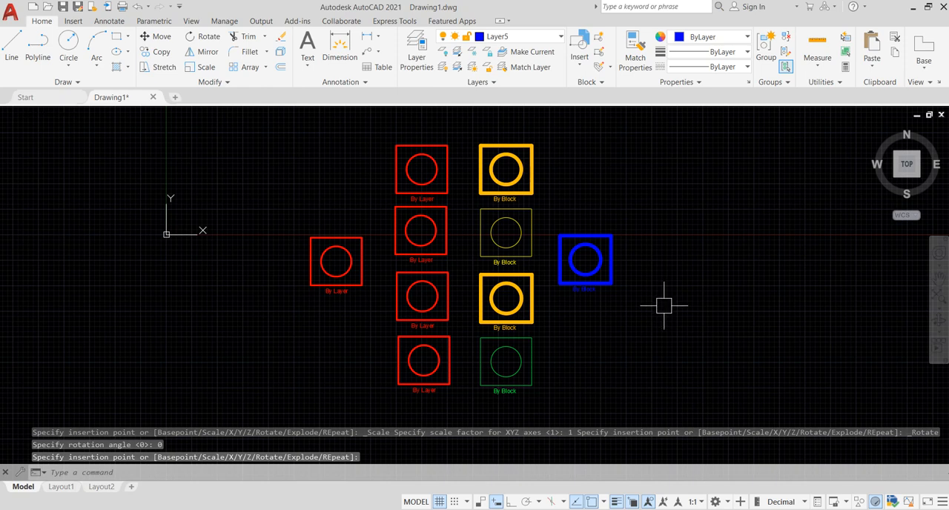
Step: Open the "by layer" block definition in the Block Editor from the copy beside the "By Layer" column
middle_drag(664, 305, 661, 306)
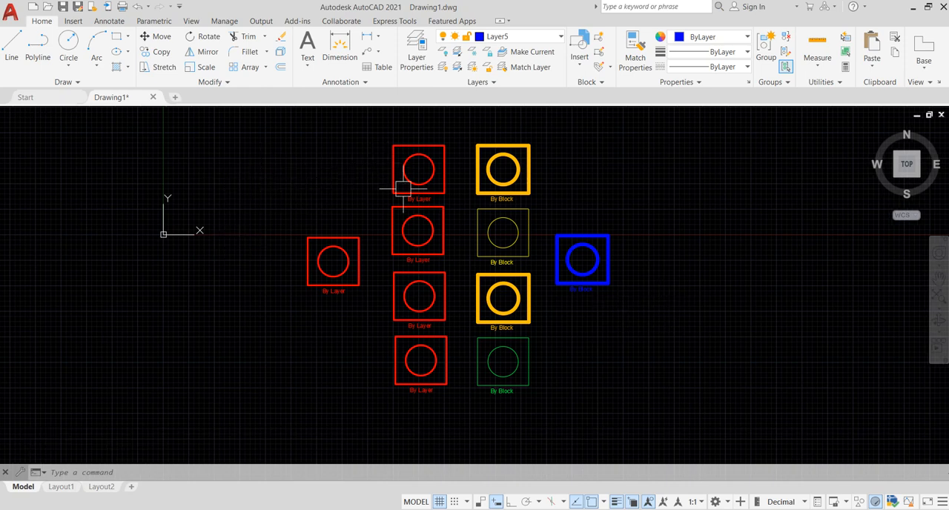
click(326, 245)
double_click(327, 245)
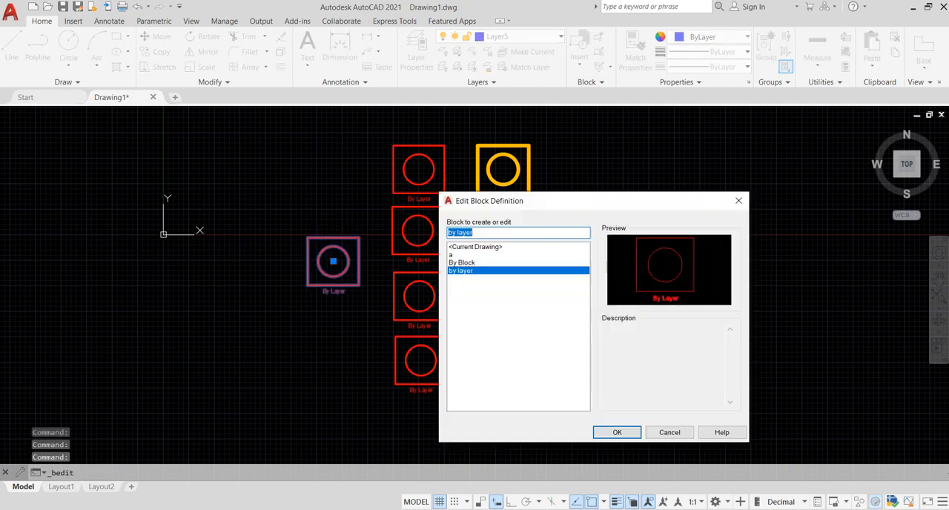
key(Return)
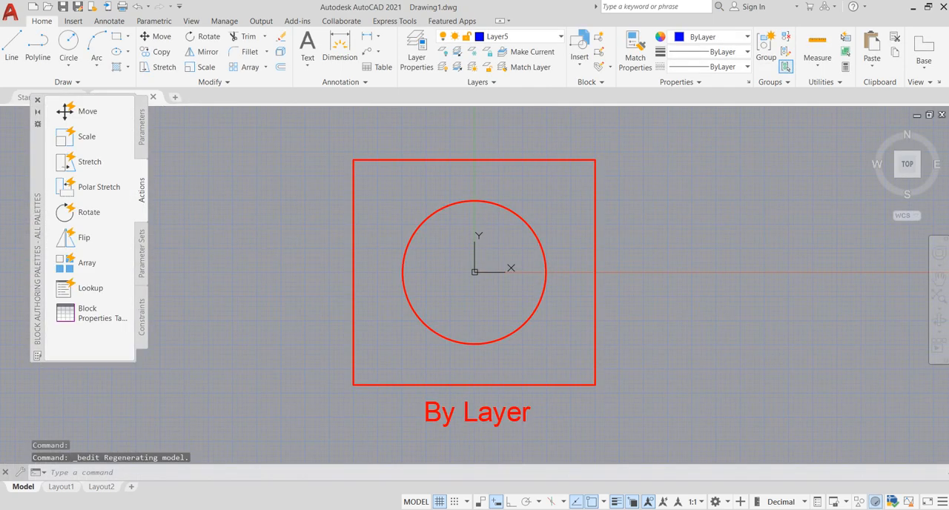
Step: Select the square, circle and label text in the block definition and set their colour to ByBlock
click(664, 423)
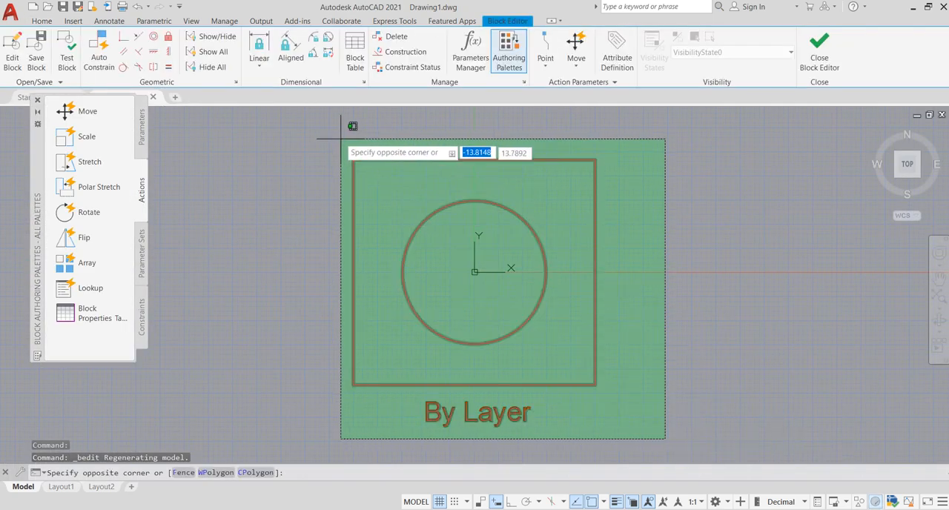
click(323, 124)
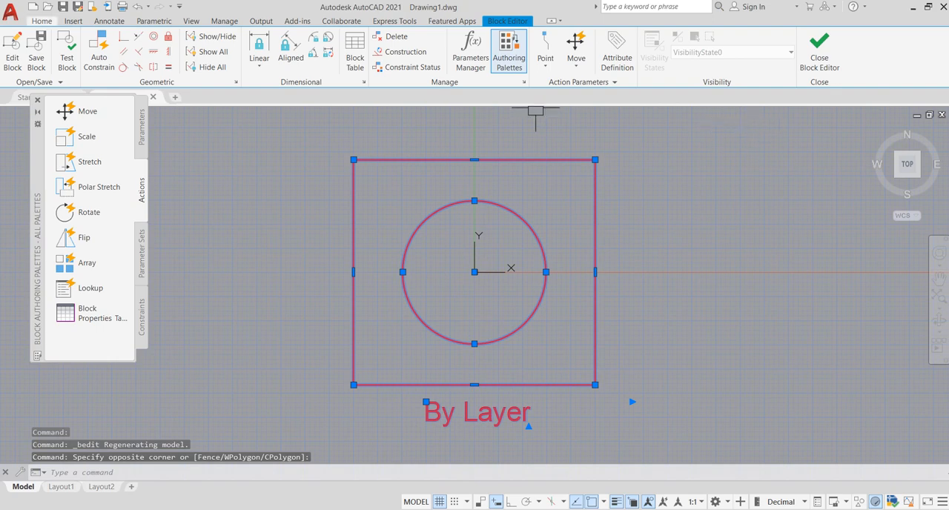
click(41, 21)
click(671, 36)
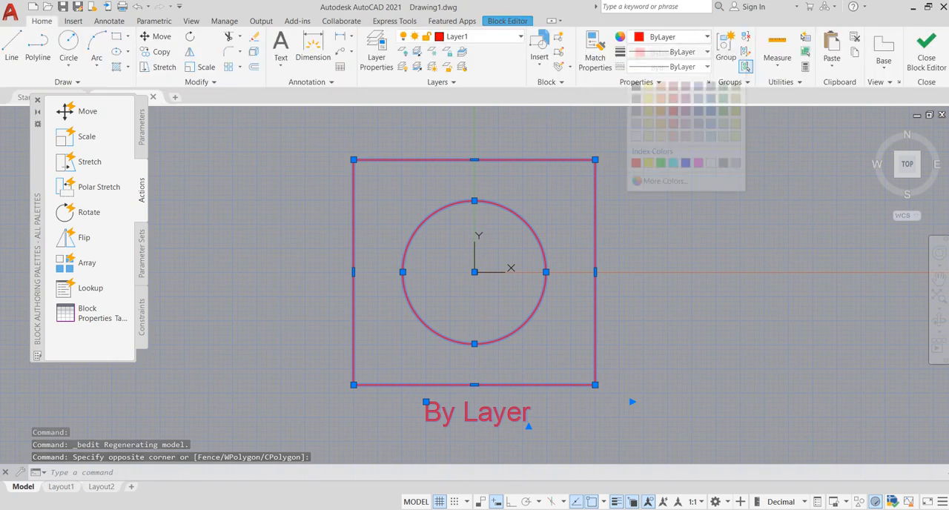
click(660, 66)
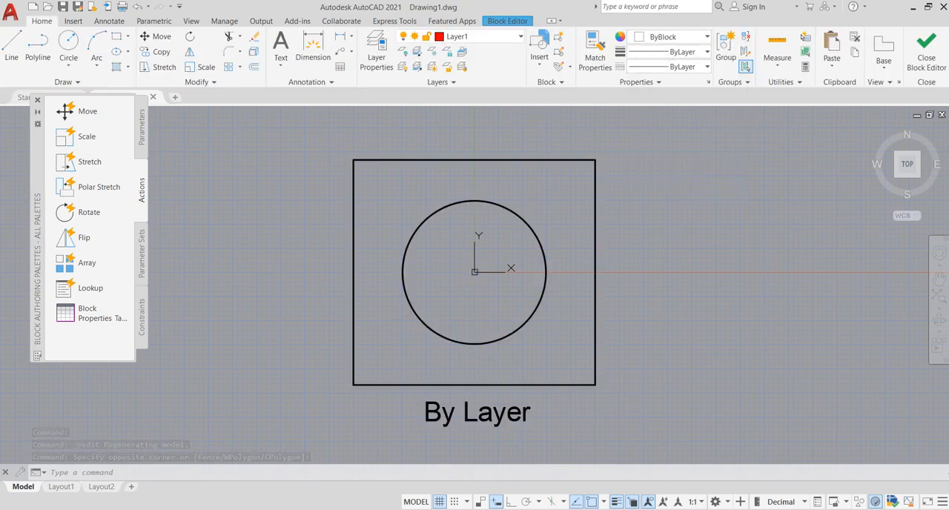
Step: Set the lineweight and linetype of the selected square, circle and label text to ByBlock
click(671, 51)
click(660, 81)
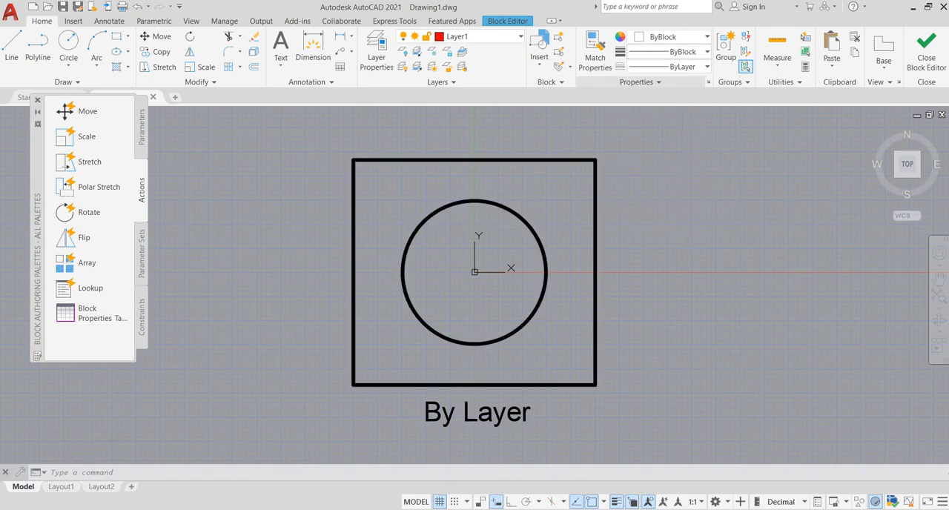
click(671, 66)
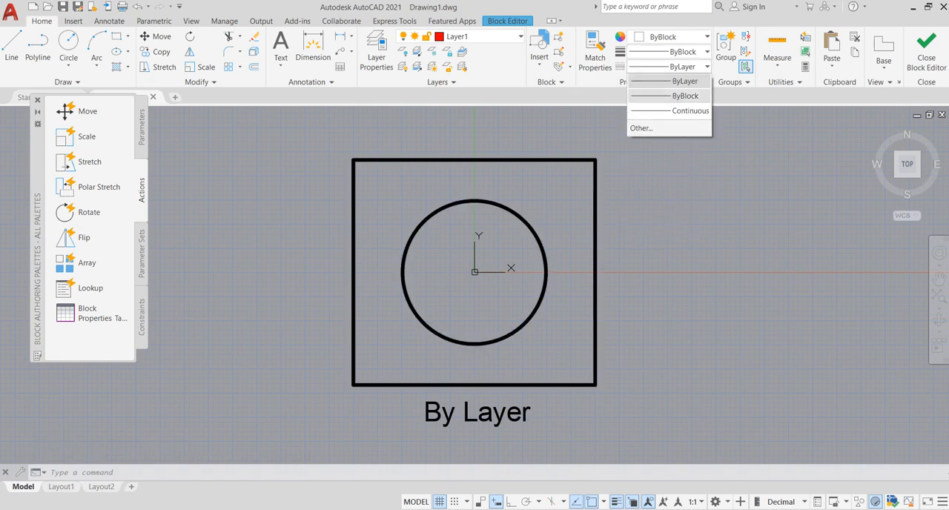
click(668, 96)
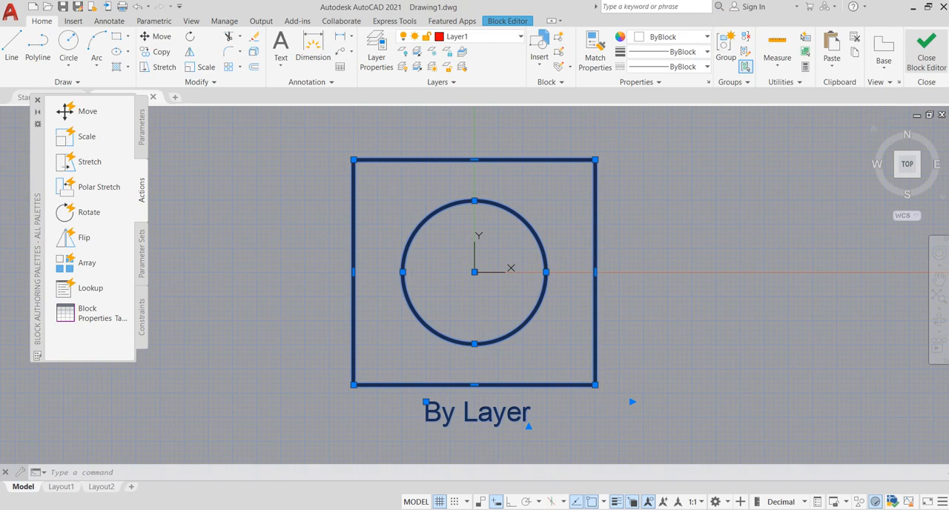
Step: Close the Block Editor and save the changes to the "by layer" block definition
click(926, 52)
click(467, 290)
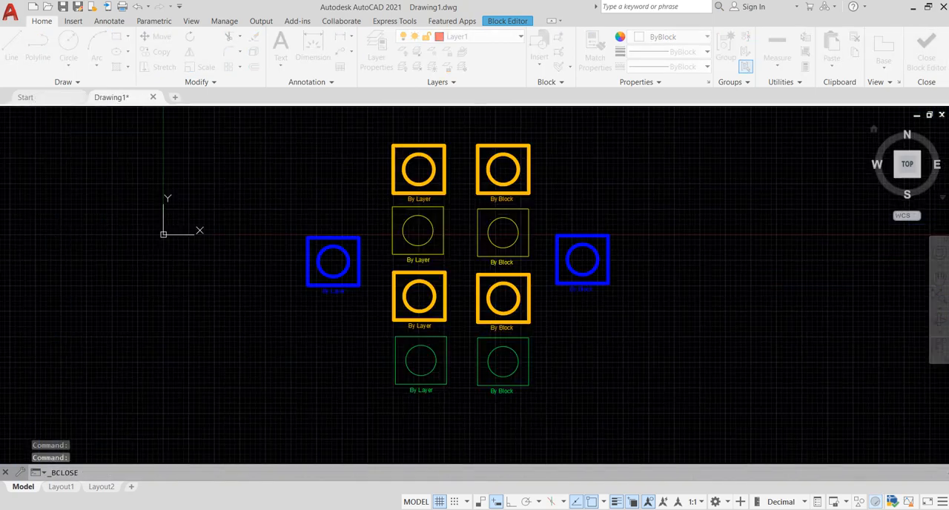
scroll(423, 286, up, 2)
scroll(448, 278, down, 2)
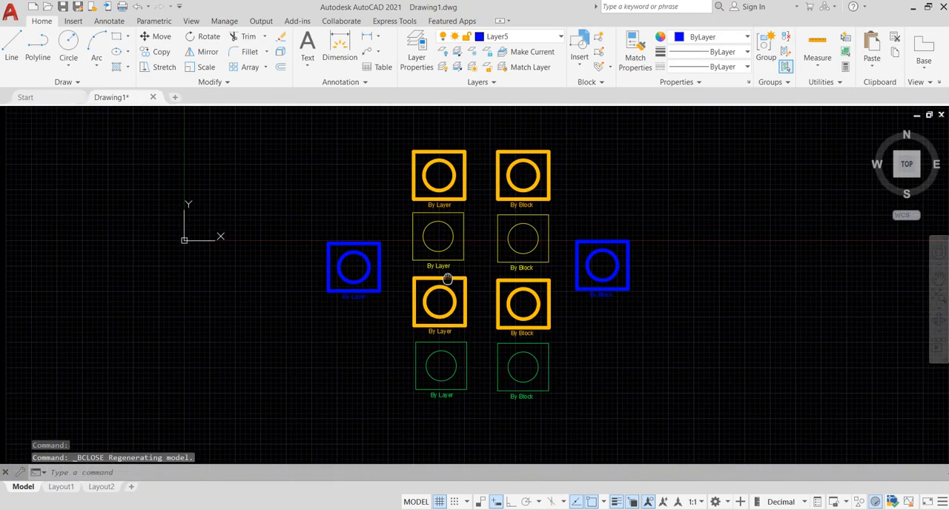
mouse_move(447, 279)
middle_down()
mouse_move(537, 290)
mouse_move(444, 265)
middle_up()
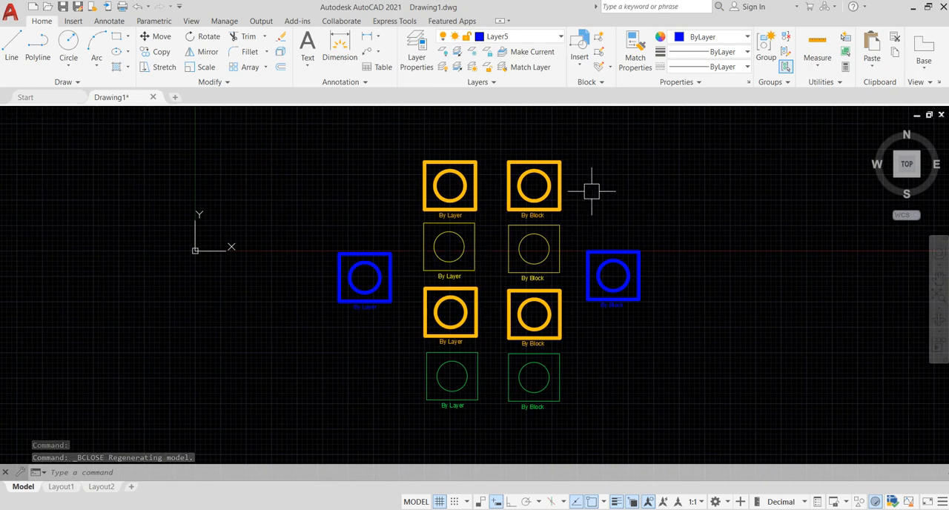
scroll(631, 318, up, 2)
mouse_move(630, 322)
middle_down()
mouse_move(737, 334)
mouse_move(630, 334)
mouse_move(594, 322)
middle_up()
scroll(712, 334, down, 2)
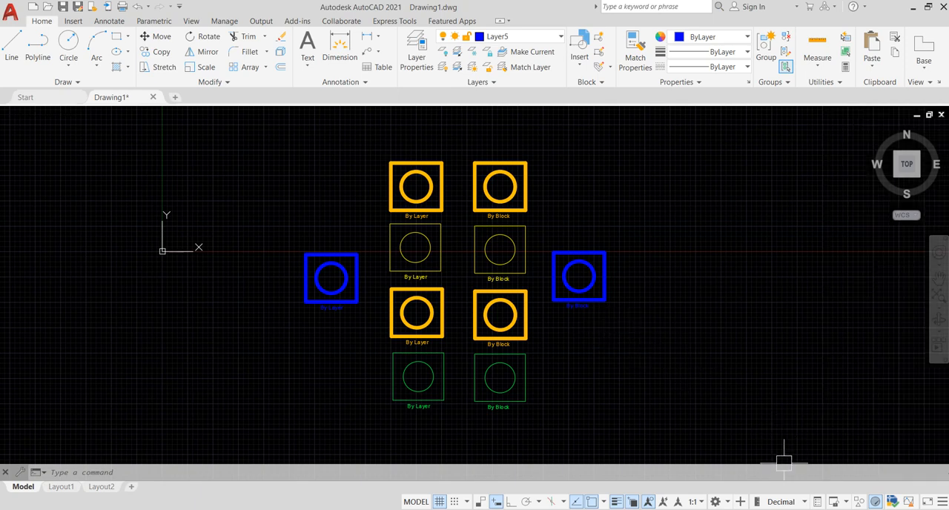
click(802, 509)
click(778, 497)
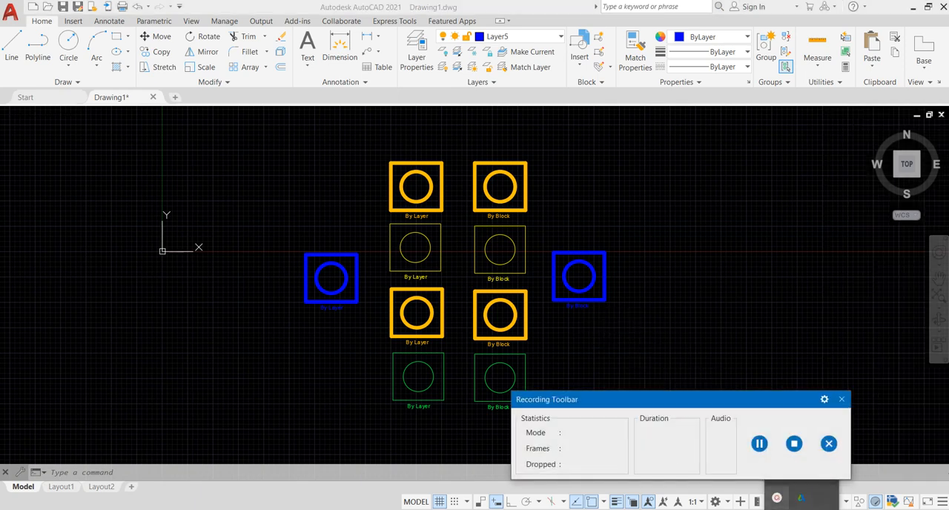